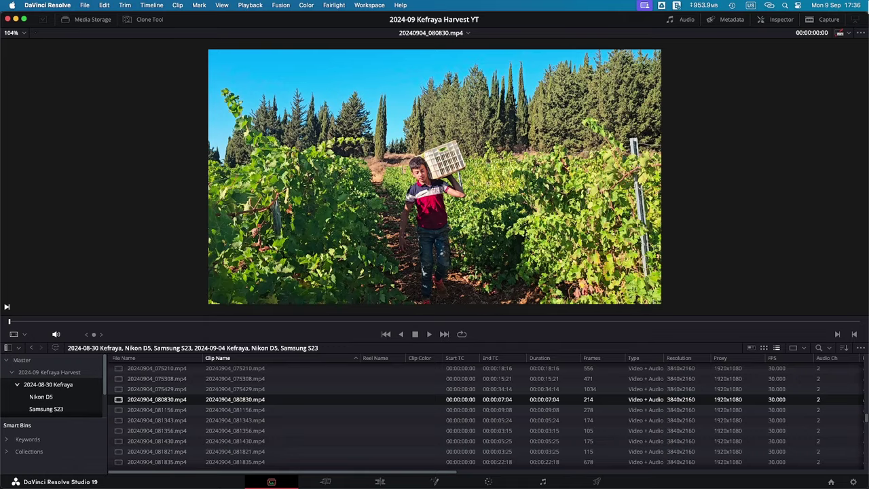
Preview the clip 20240904_080830.mp4 and enter "Crate carrying" as its description in the metadata
key(space)
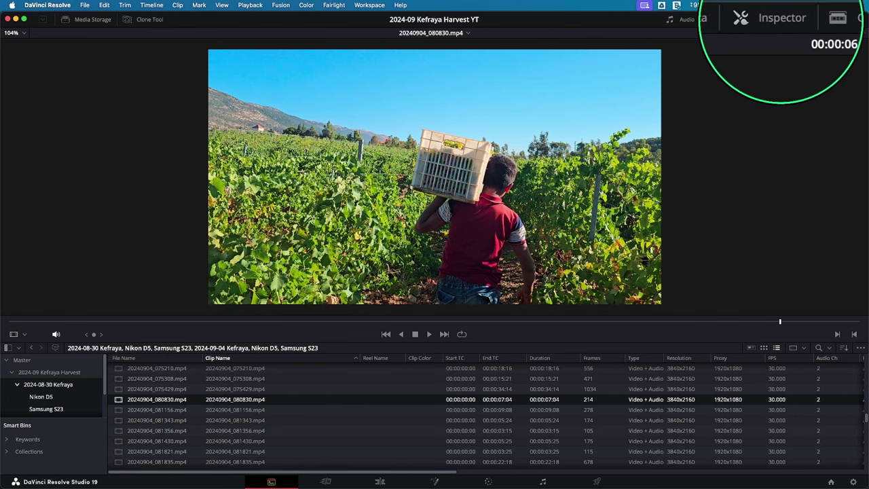
click(728, 19)
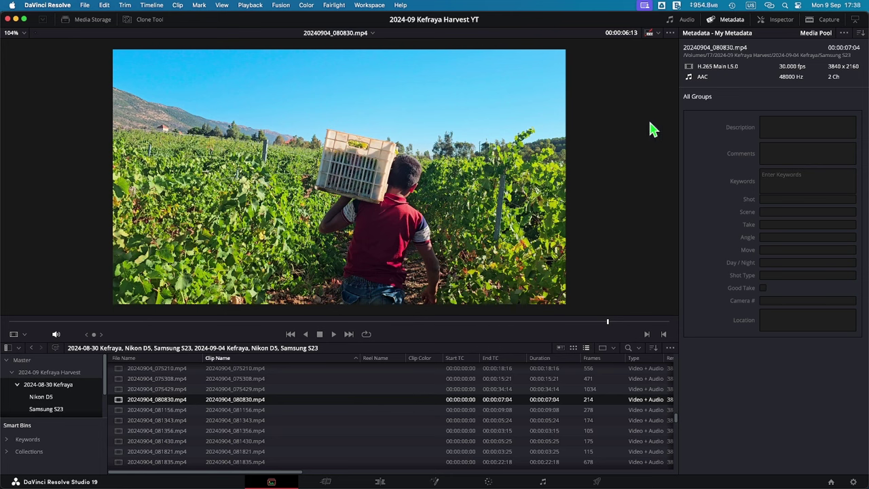
click(792, 122)
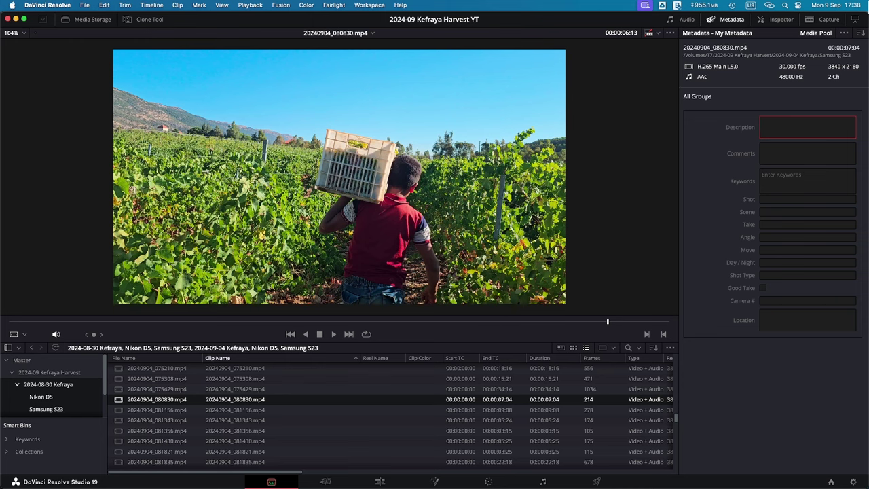
text(Cra)
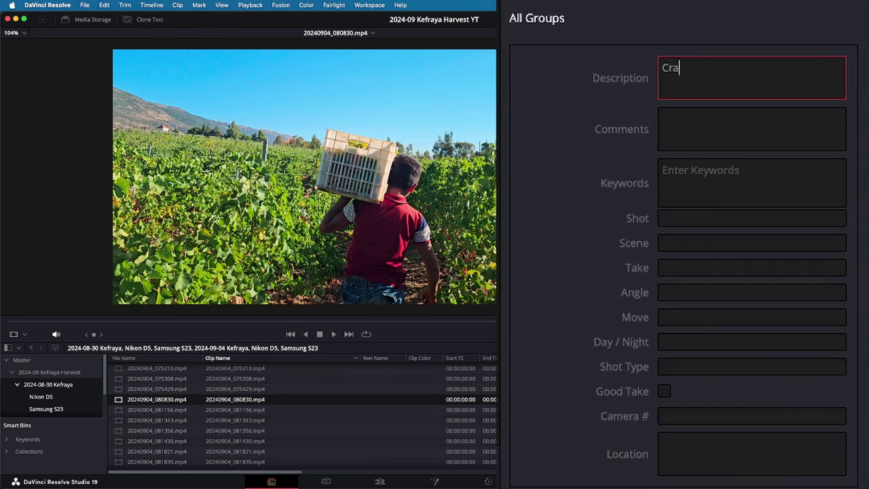
text(te carrying)
Add the keywords "Boy" and "Front to Back" to the clip's metadata
click(663, 119)
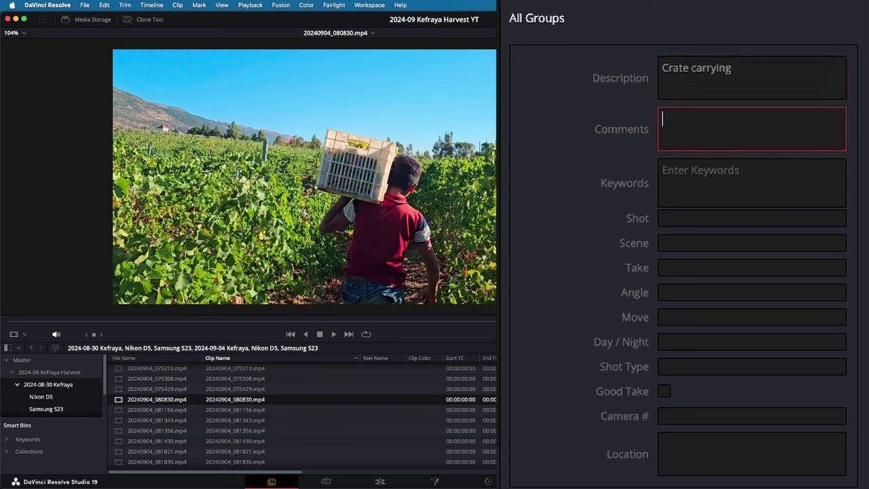
click(664, 171)
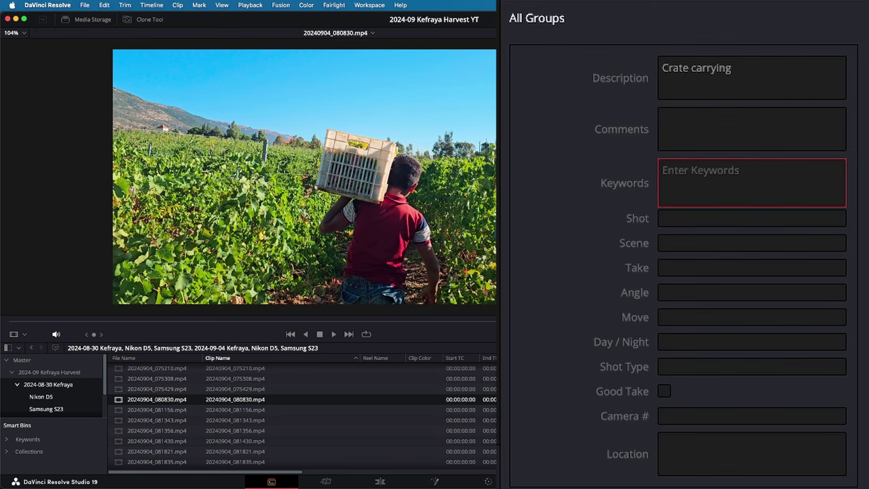
text(Boy)
key(BackSpace)
key(BackSpace)
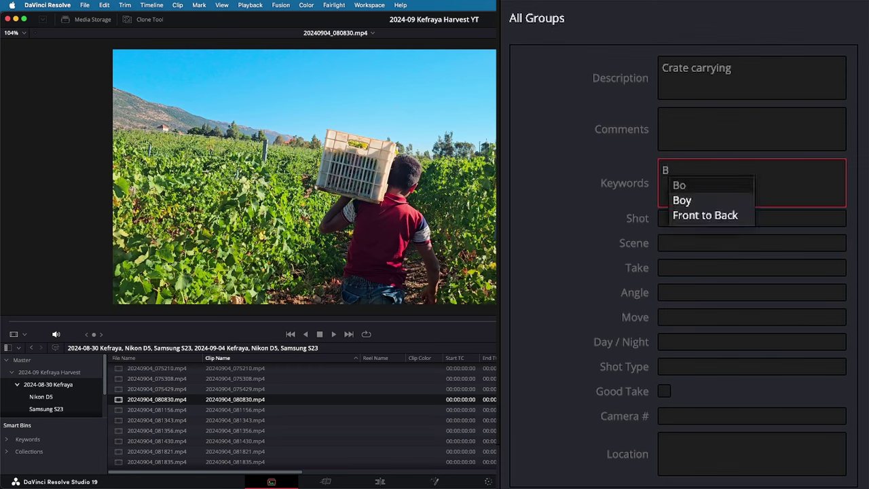
text(oy)
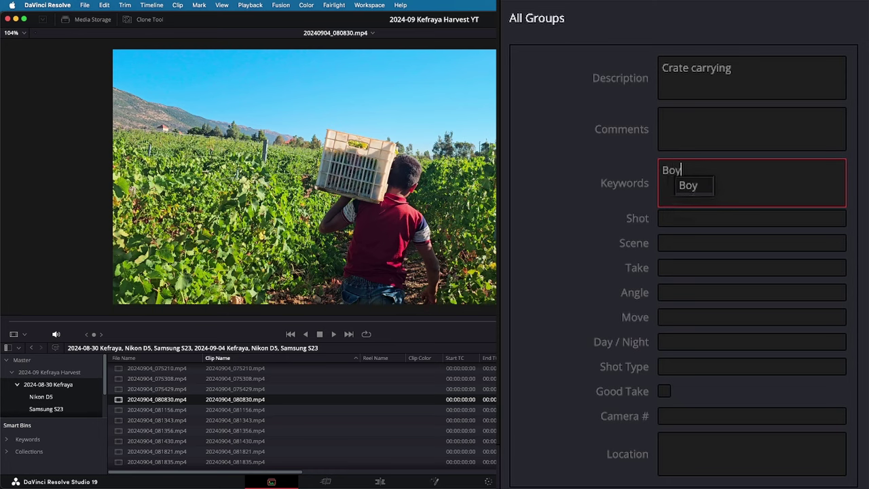
key(Return)
text(Fr)
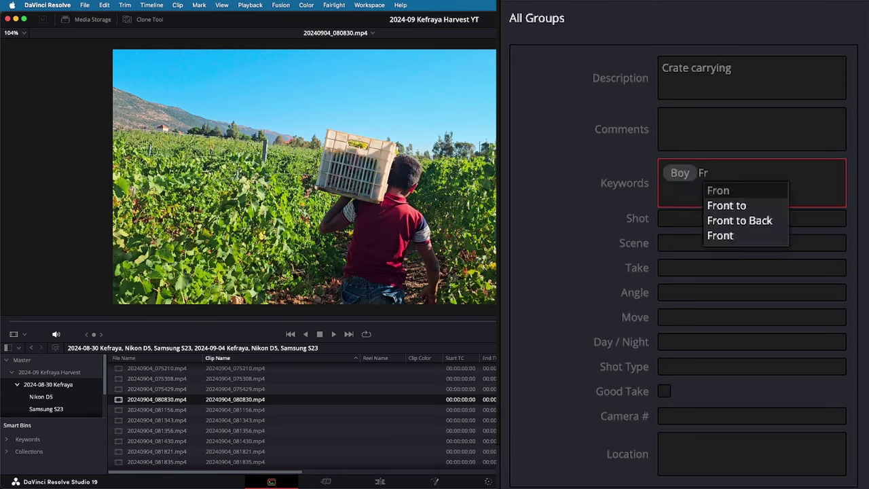
text(ont t)
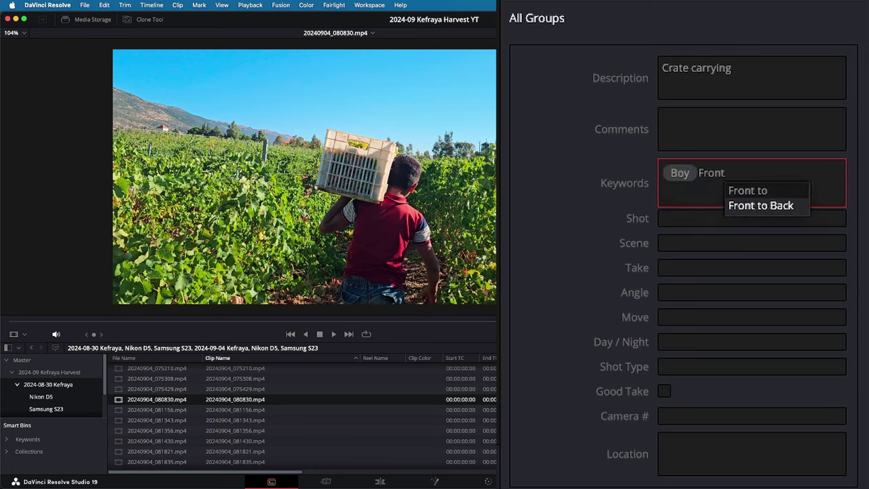
text(o Back)
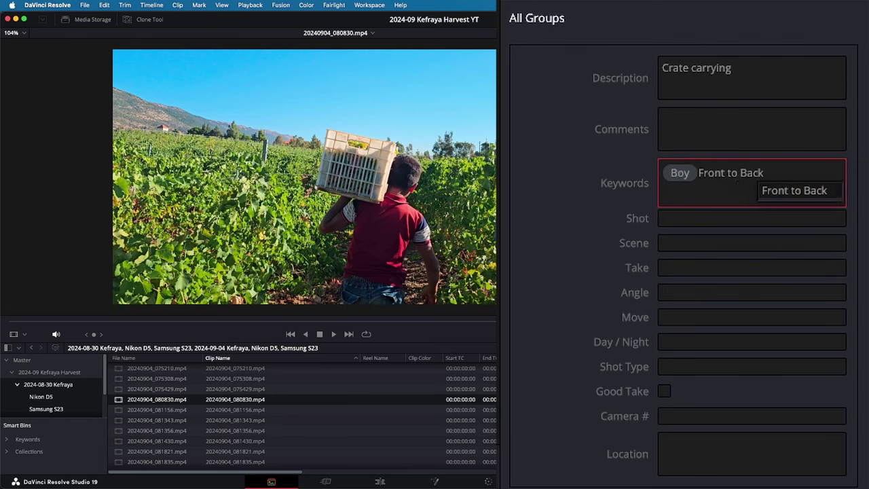
key(Return)
Set the clip's shot number to 2 and its scene to 24
key(Tab)
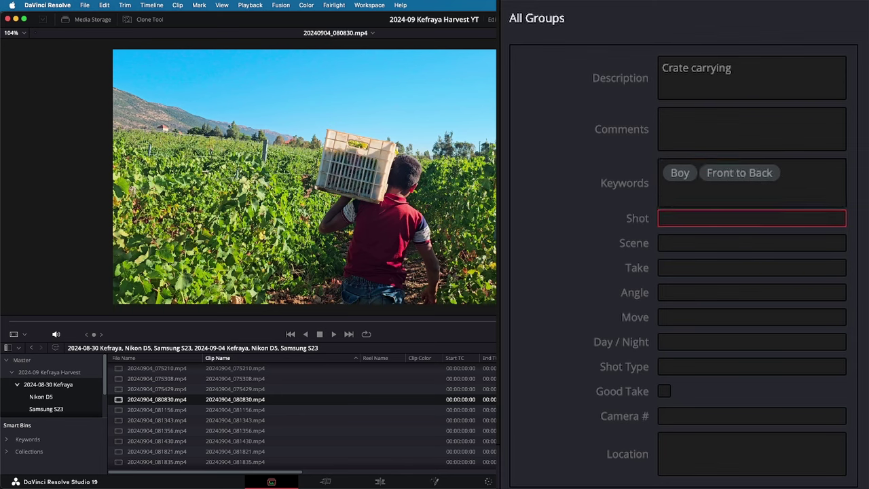
text(2)
key(Tab)
text(24)
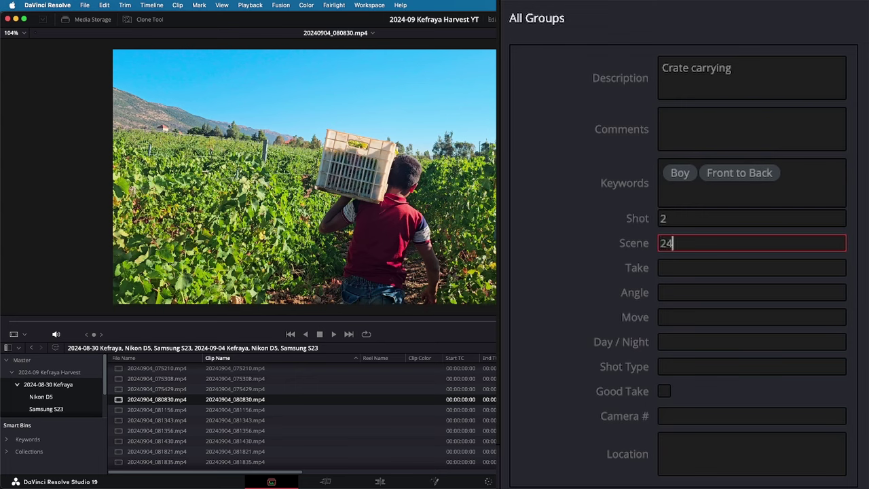
Set the clip's angle to "Eye Level" and its camera move to "Pan Right"
key(Tab)
key(Tab)
text(Eye )
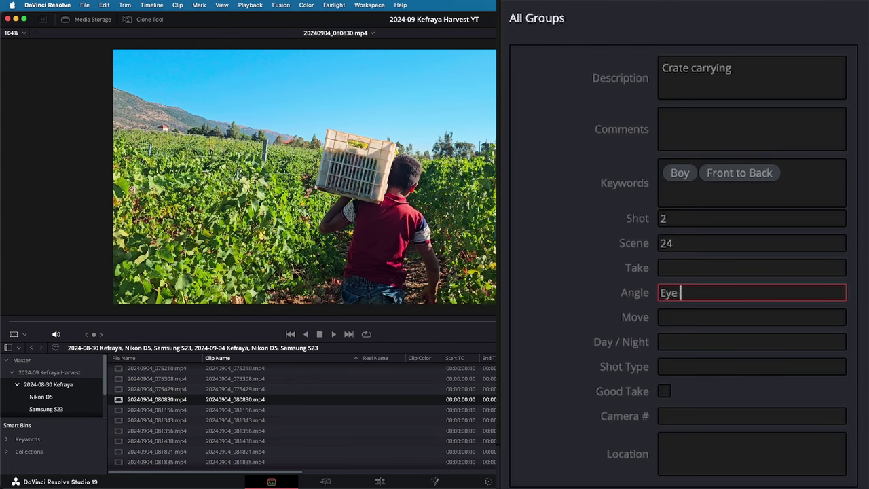
text(Level)
key(Tab)
text(Pan )
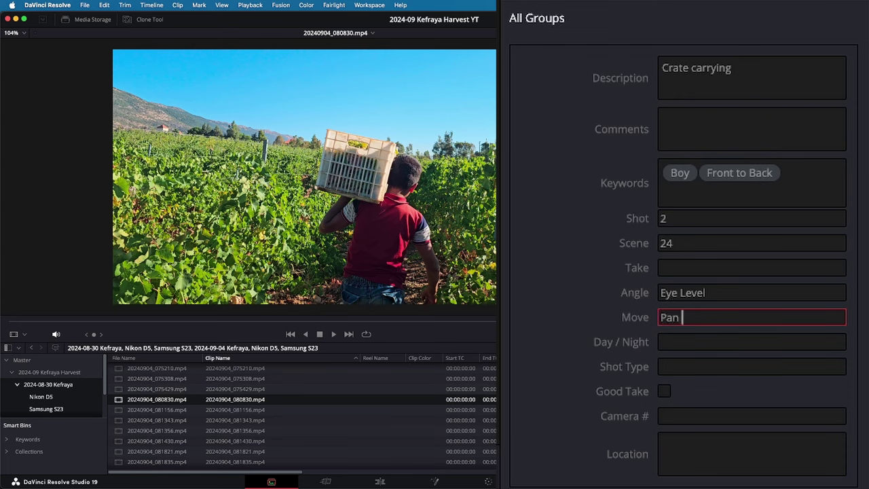
text(Right)
Set the shot type to "MS", mark the clip as a good take, and set the camera number to 2
key(Tab)
key(Tab)
text(MS)
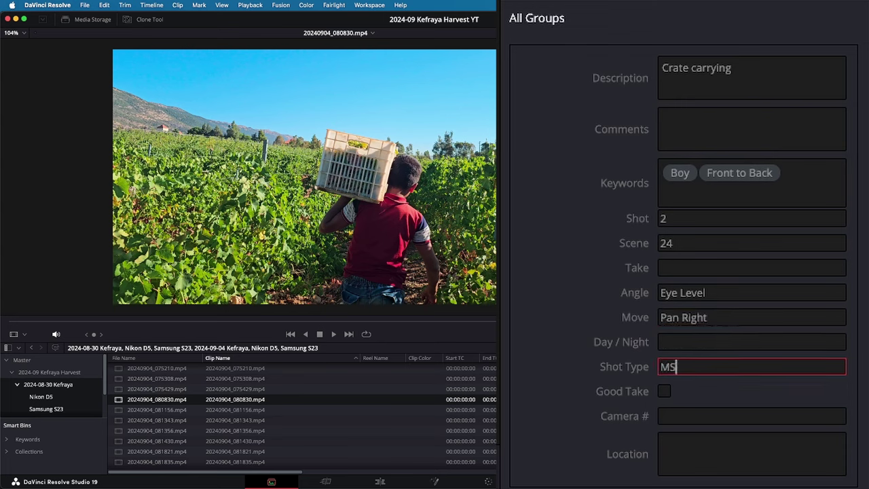
click(664, 391)
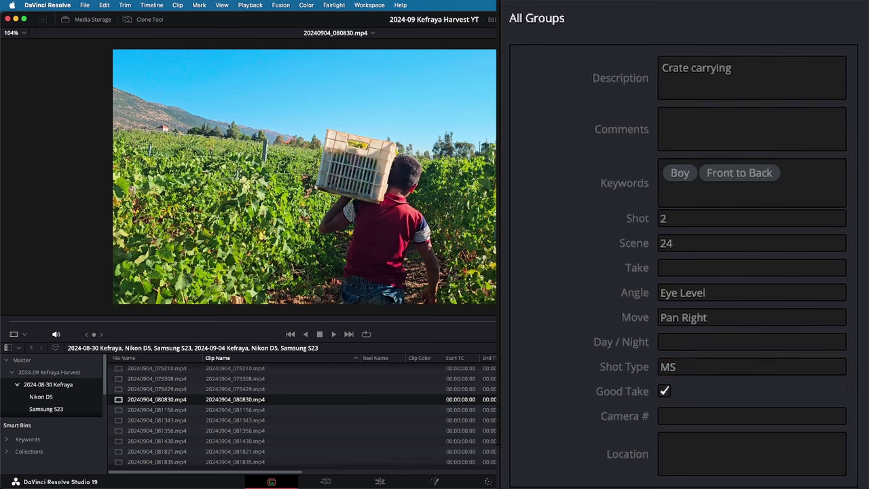
click(683, 416)
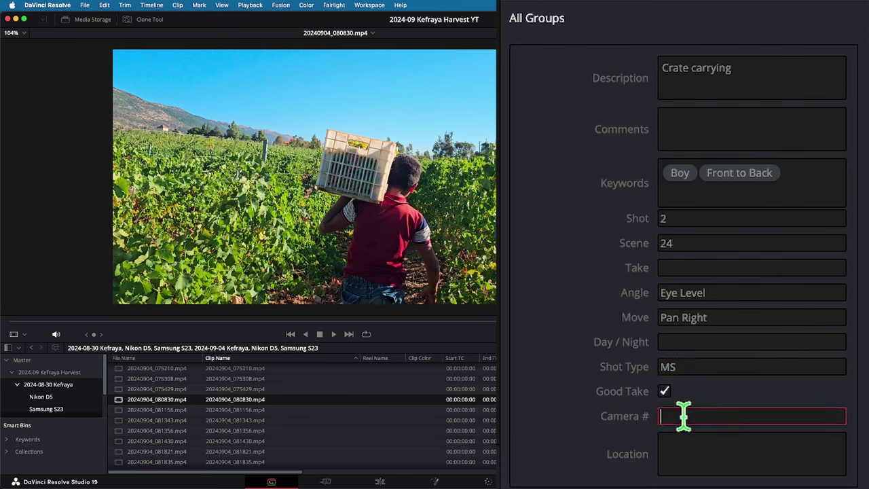
text(2)
key(Return)
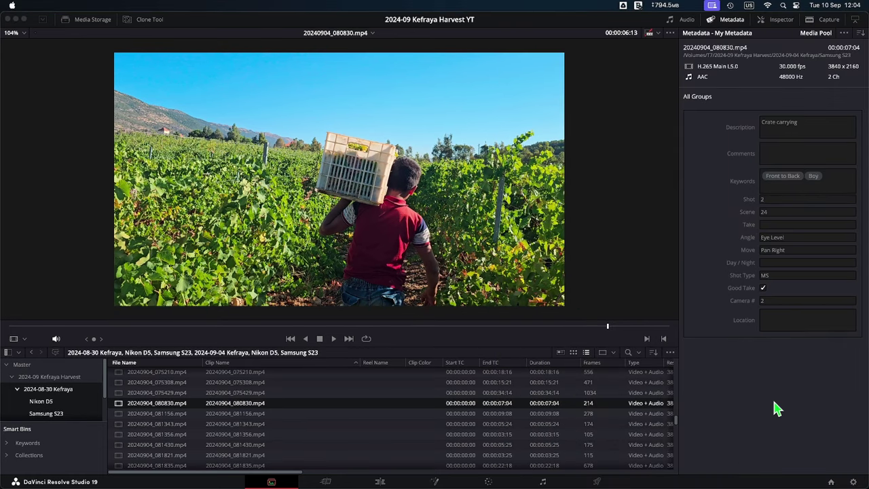
click(777, 409)
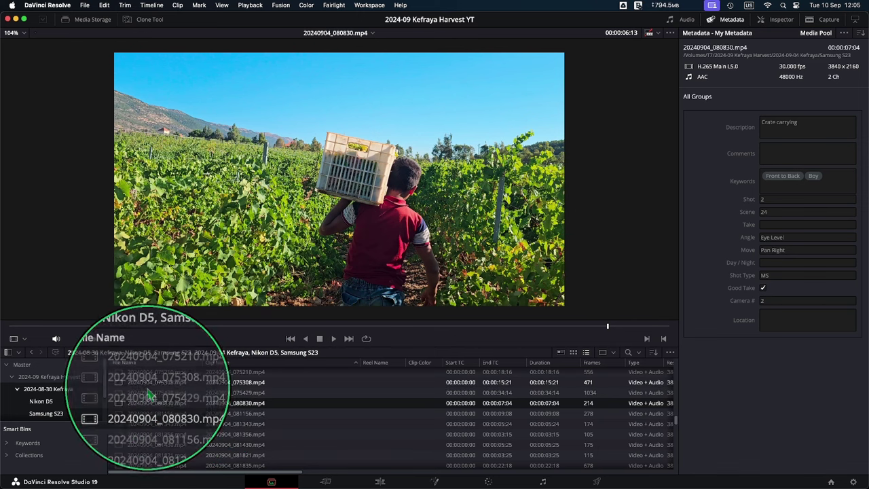
Rename all clips through Clip Attributes, using metadata variables for description and keywords separated by an underscore as the clip name
super+click(284, 413)
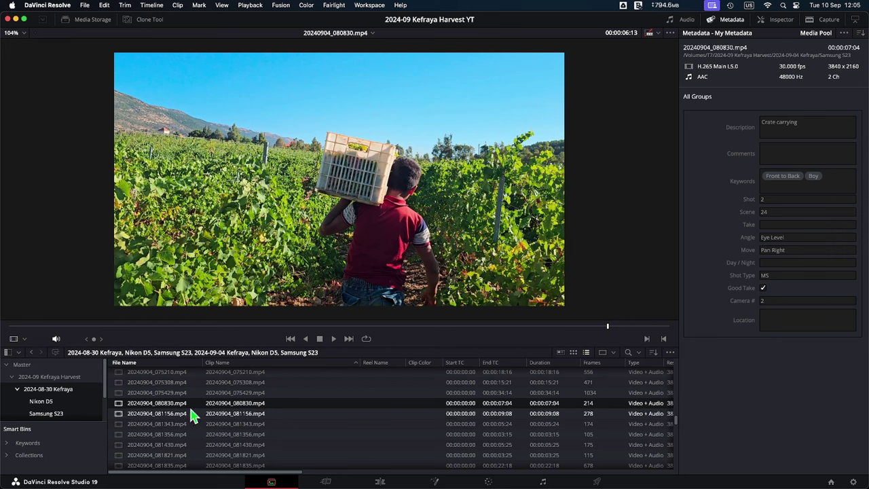
key(super+a)
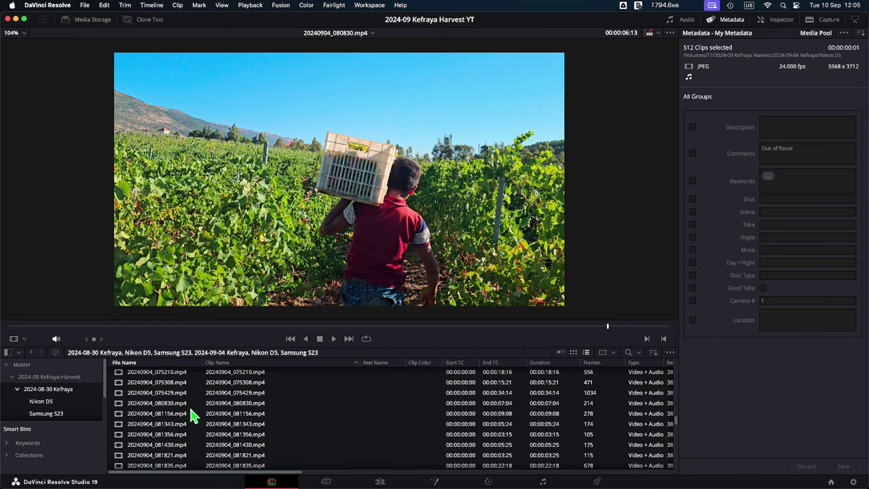
right_click(171, 401)
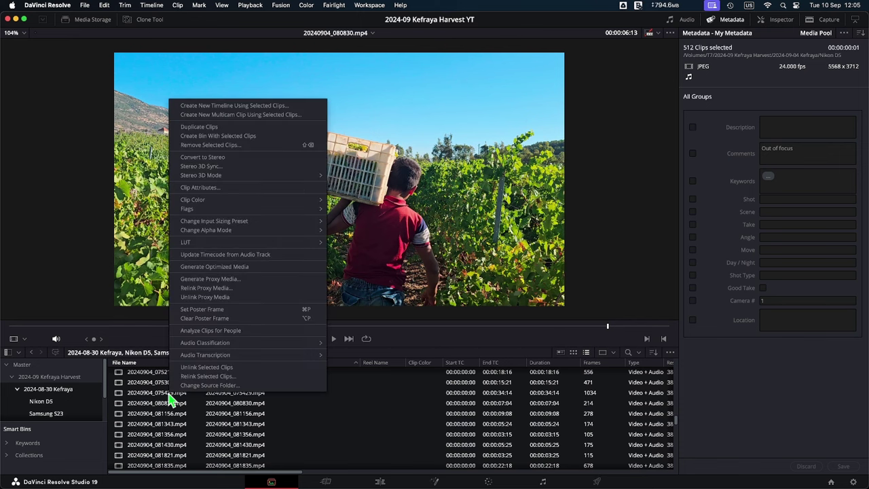
click(237, 189)
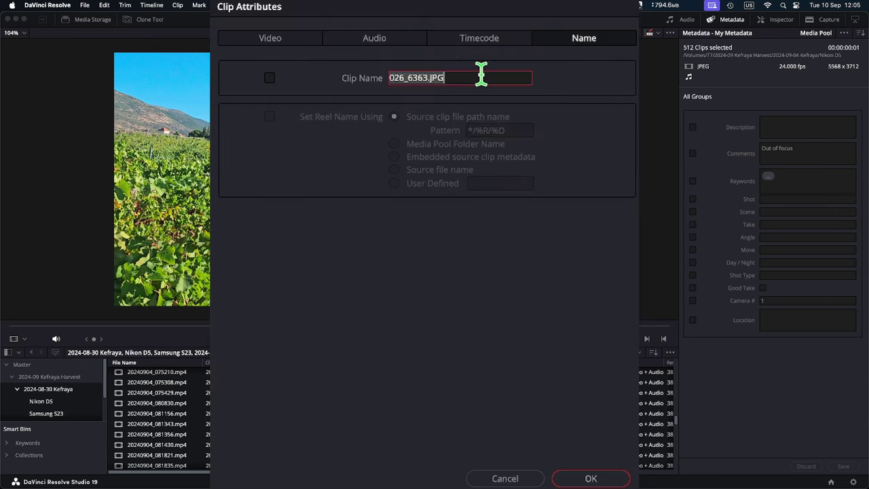
key(BackSpace)
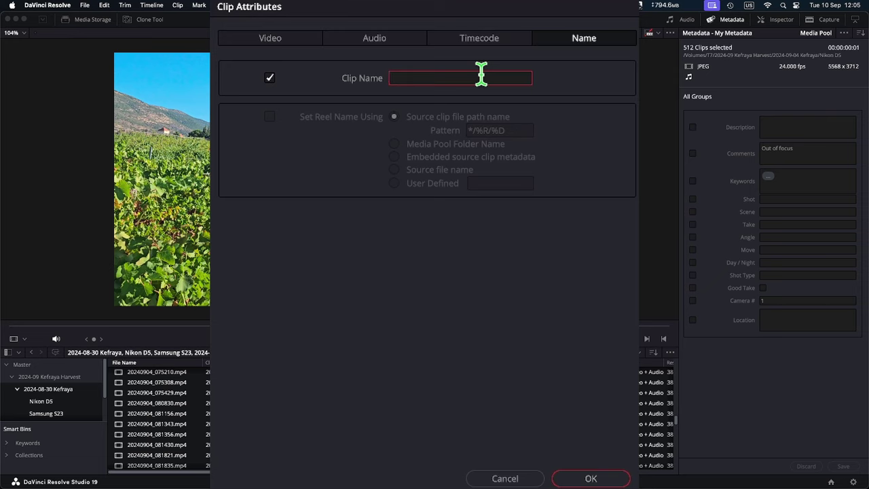
text(%)
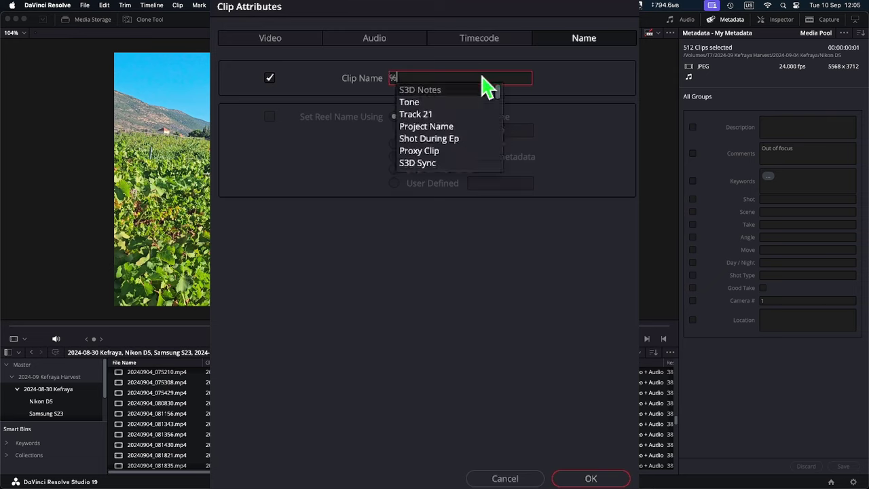
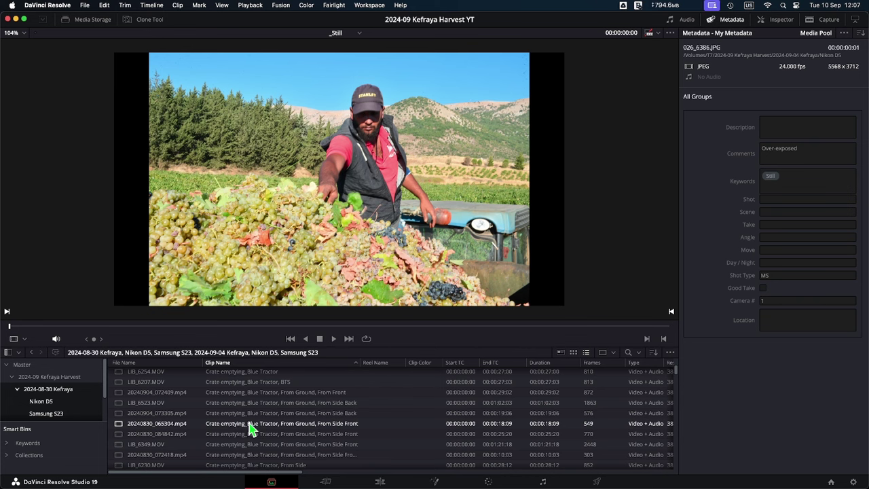
Review the clip names in the media pool list and select the crate-carrying boy clip, 20240904_080830.mp4
scroll(237, 427, down, 5)
scroll(250, 427, down, 3)
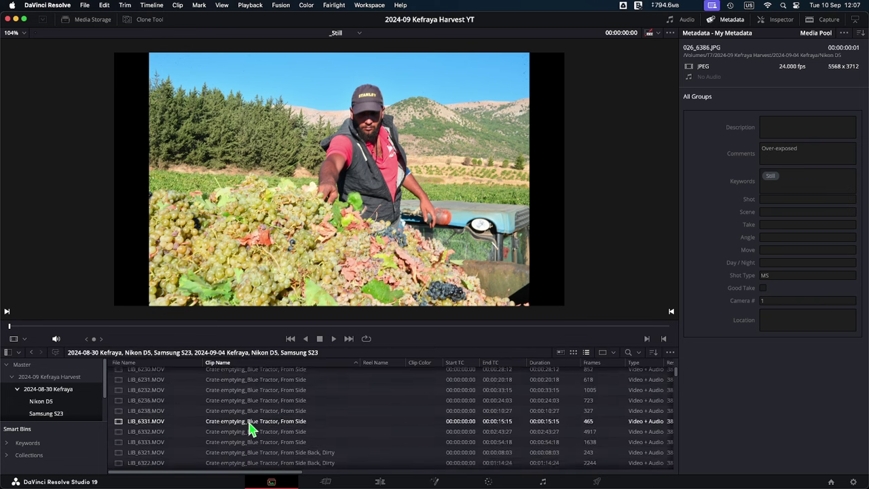
scroll(251, 429, down, 3)
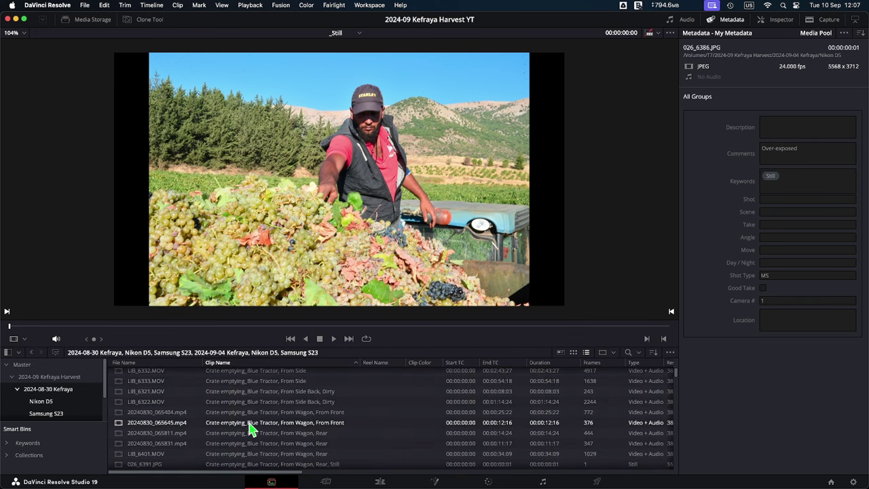
scroll(265, 421, up, 10)
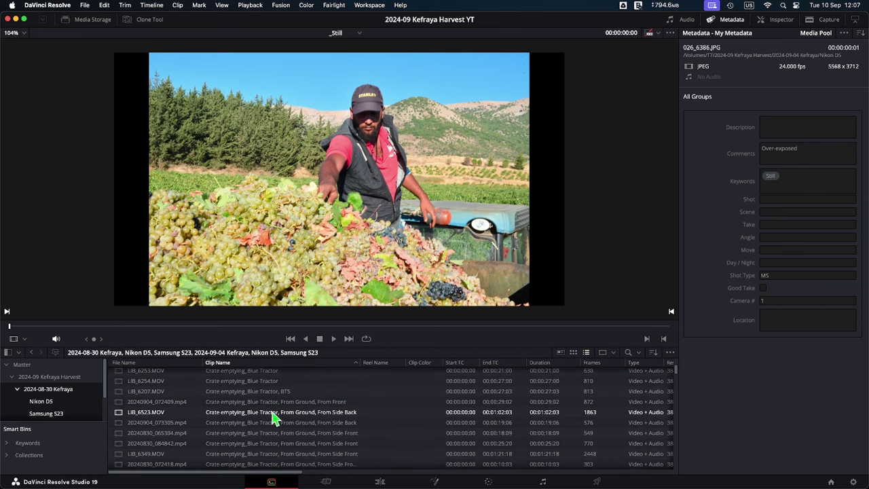
scroll(274, 418, up, 4)
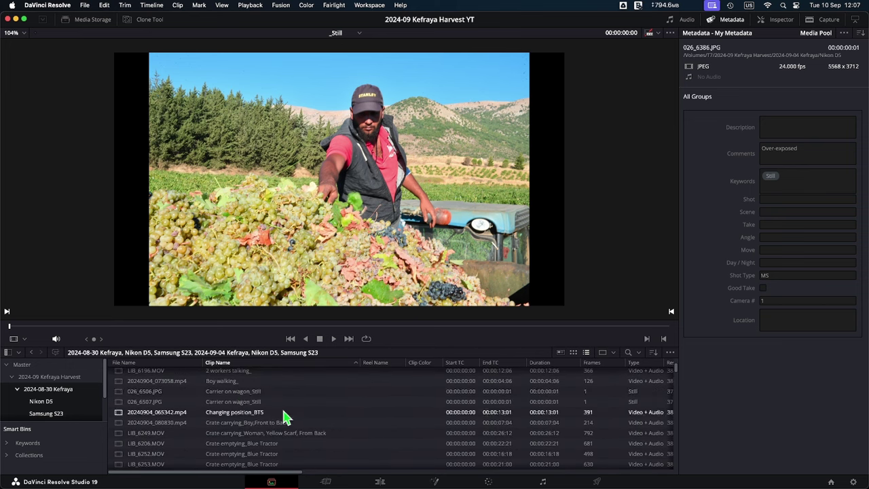
scroll(247, 423, down, 1)
click(231, 415)
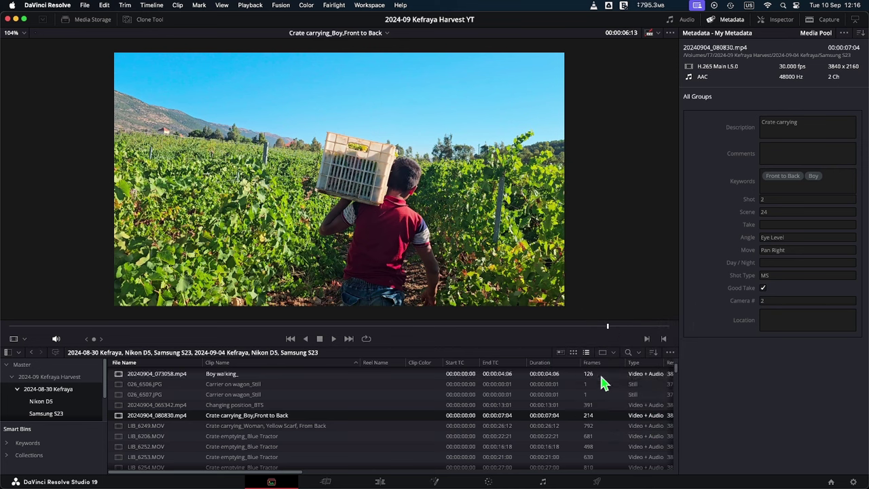
Show the media pool search field and set the search scope to All Bins
click(638, 353)
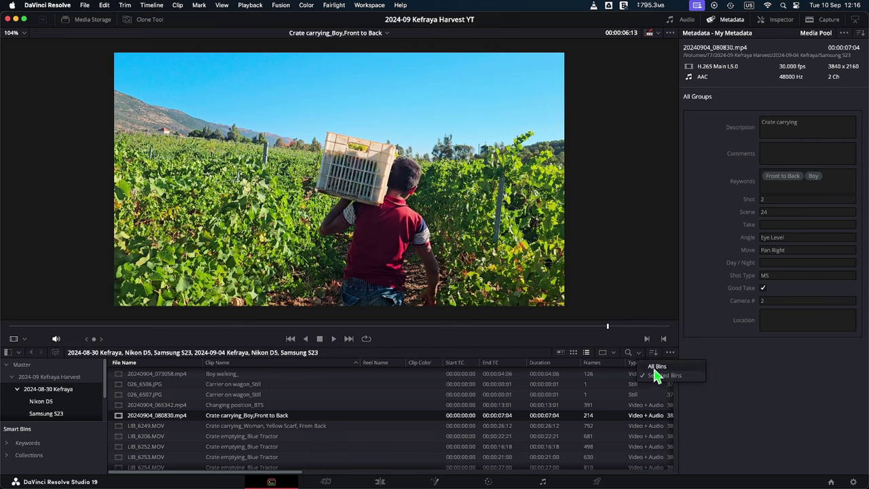
click(656, 367)
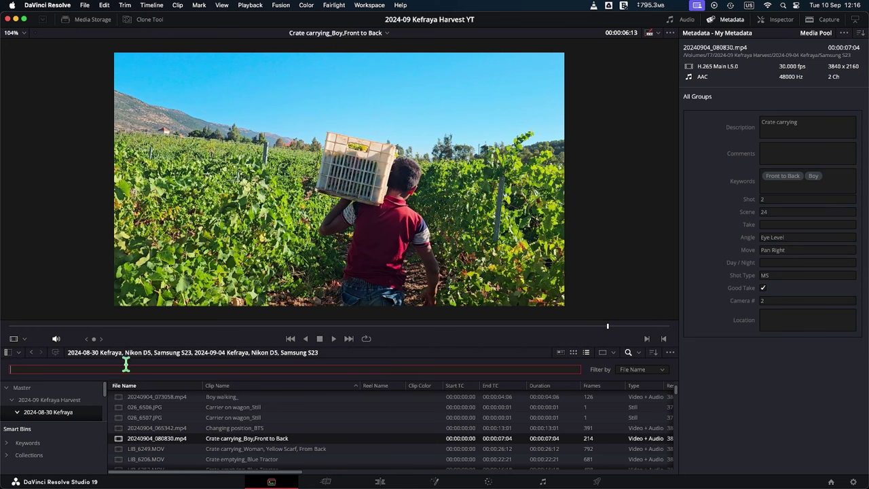
click(509, 449)
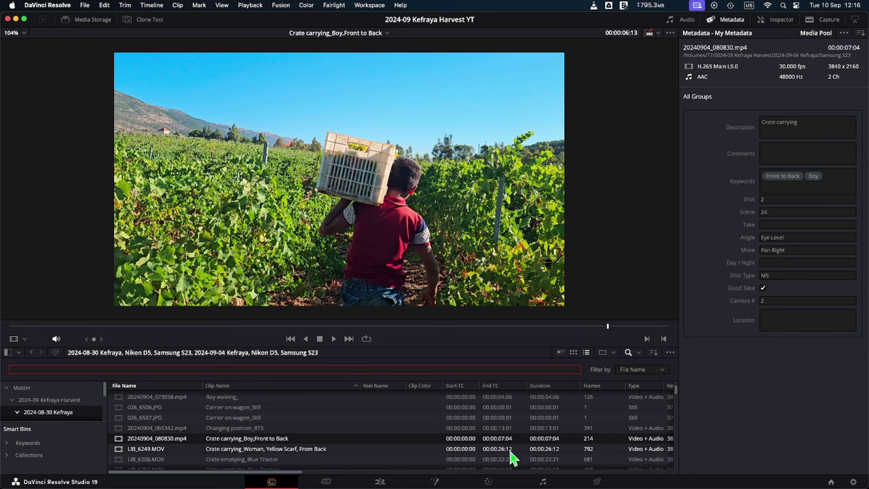
Filter the media pool search by Keyword and search for "Front to Back"
click(661, 371)
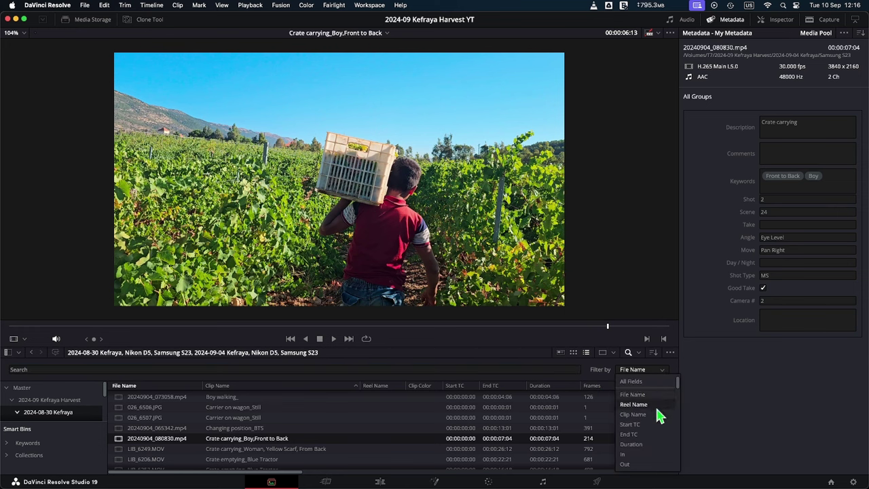
scroll(660, 422, down, 10)
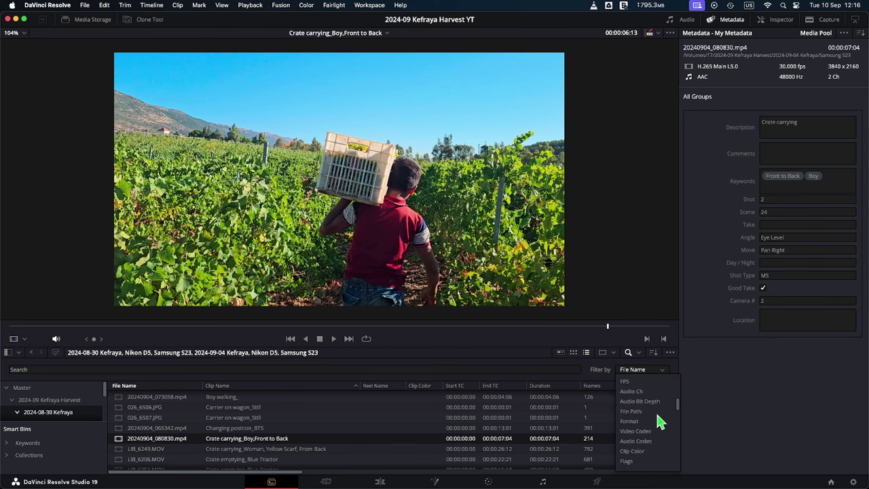
scroll(659, 419, down, 8)
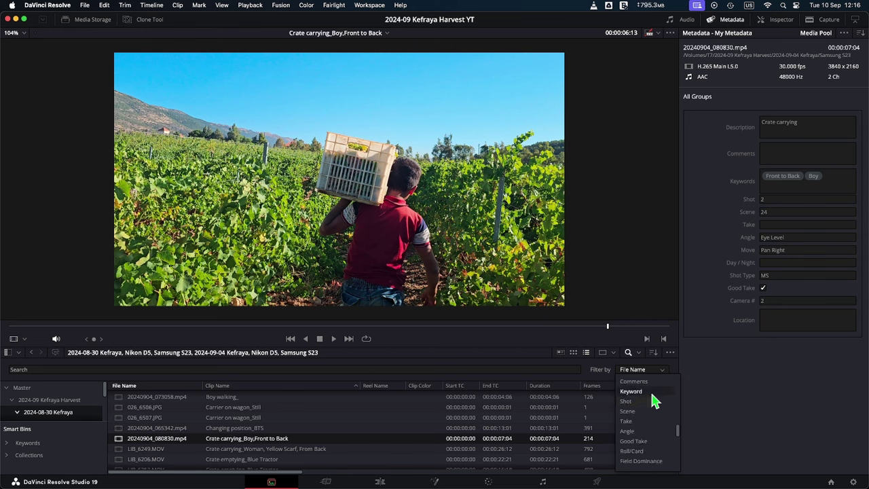
click(651, 393)
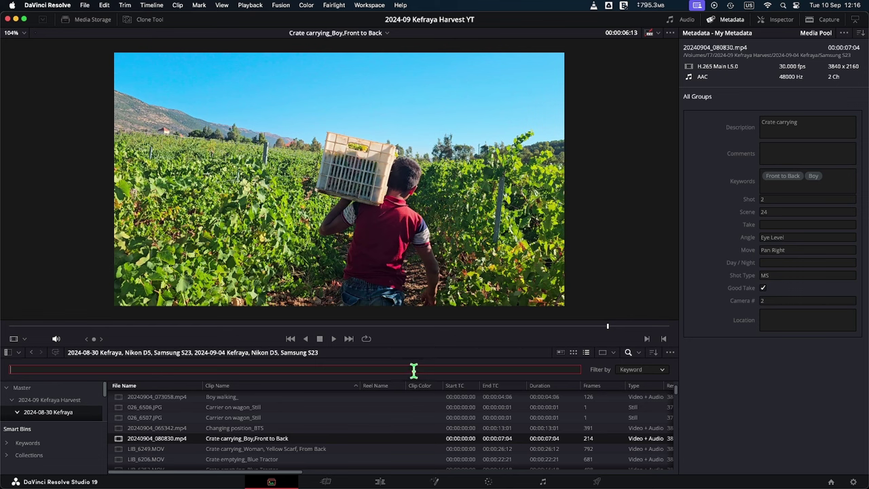
text(Front)
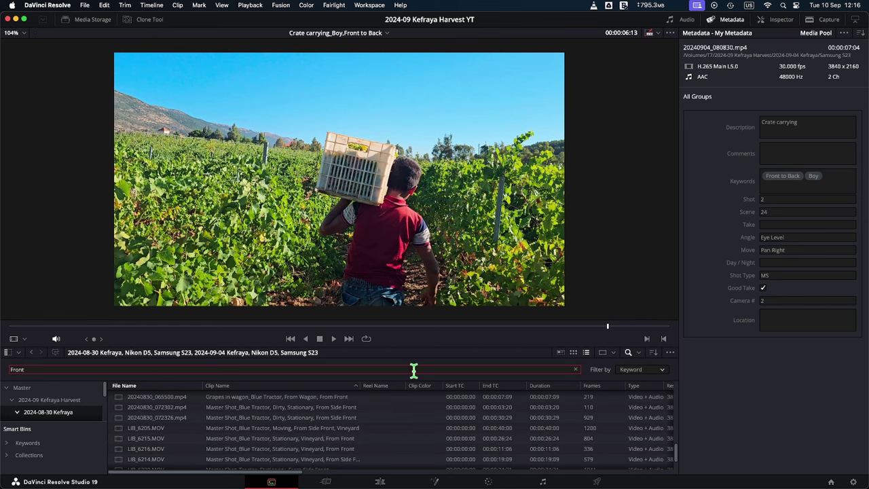
text( to Back)
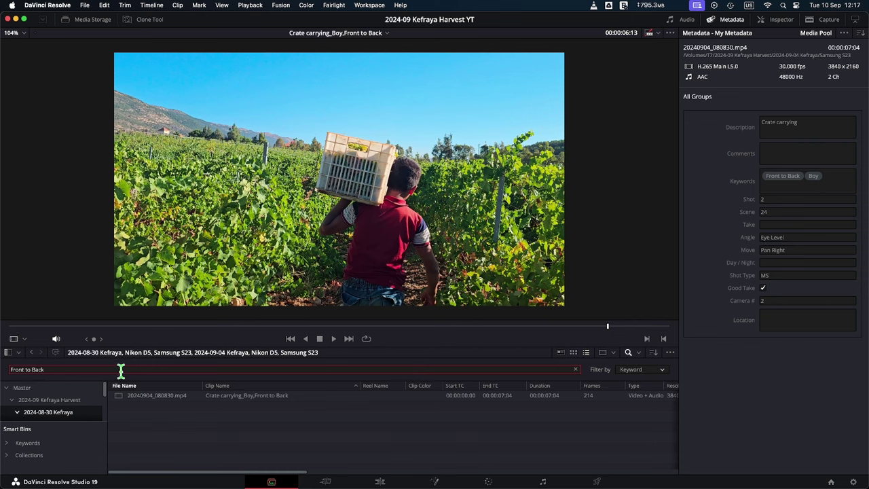
Replace the keyword search term with "Notebook"
drag(113, 369, 4, 369)
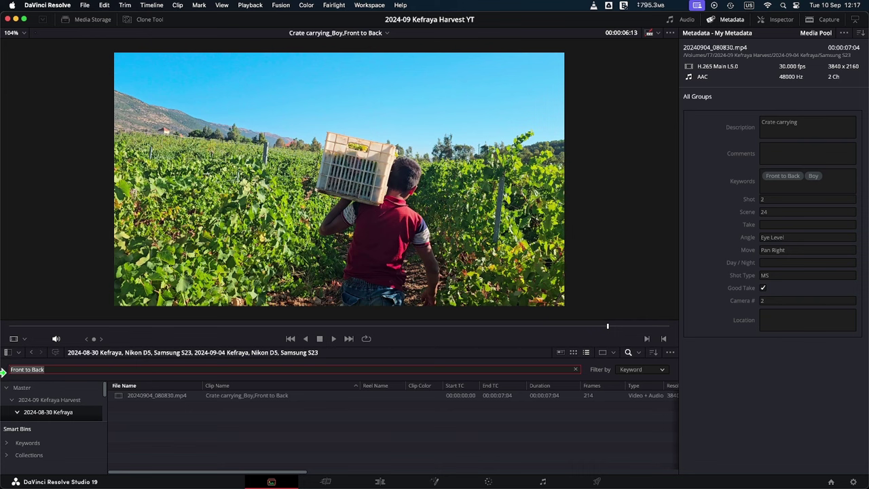
text(Noteb)
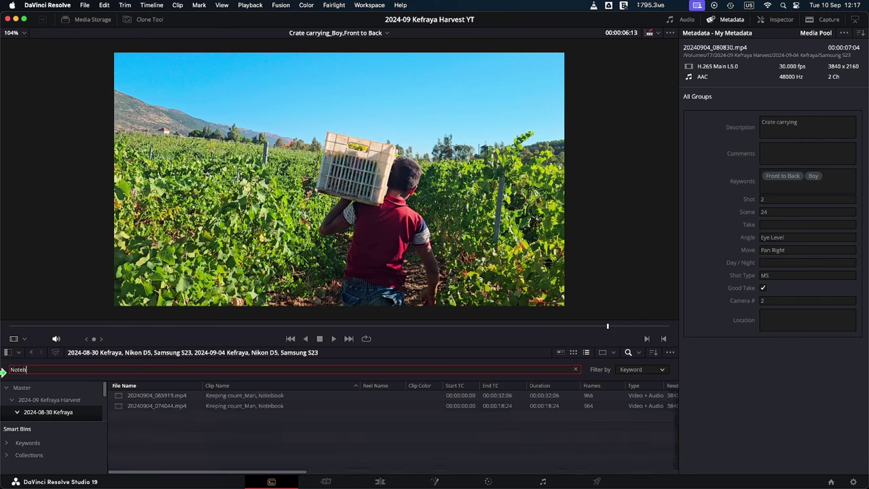
text(ook)
Preview the two notebook clips, 20240904_065919.mp4 and 20240904_074044.mp4, by scrubbing through each in the viewer
click(141, 402)
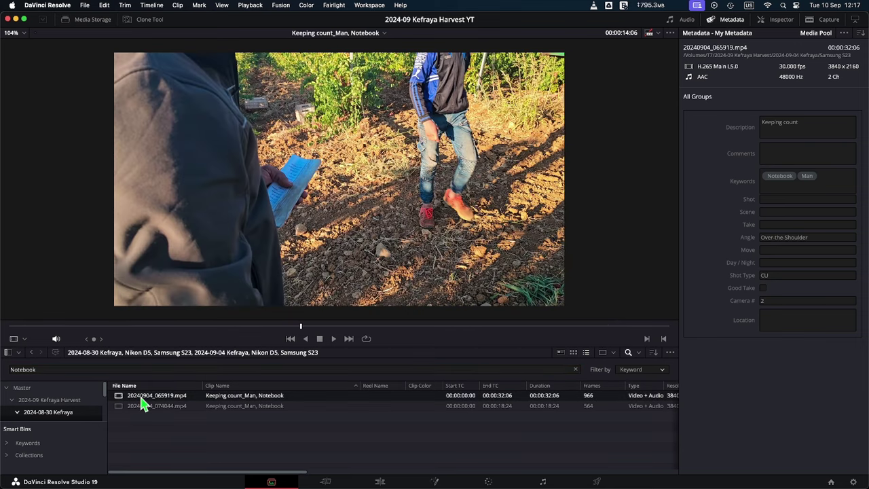
drag(301, 330, 347, 340)
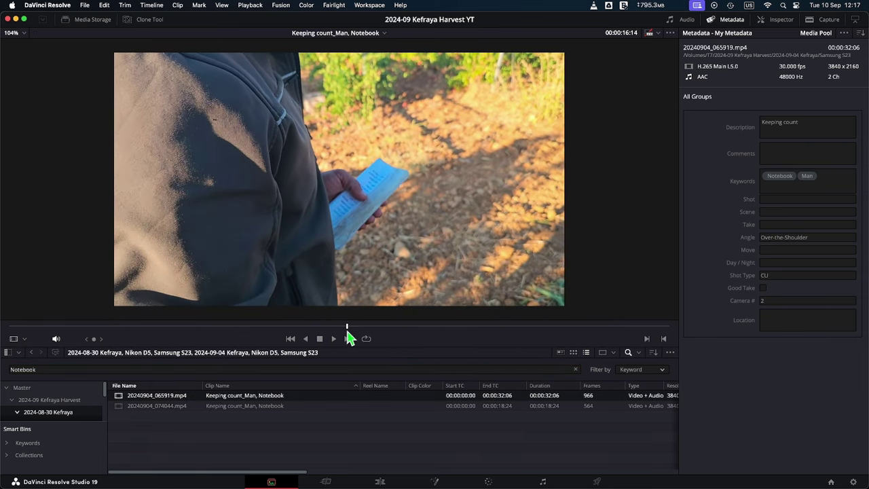
click(155, 408)
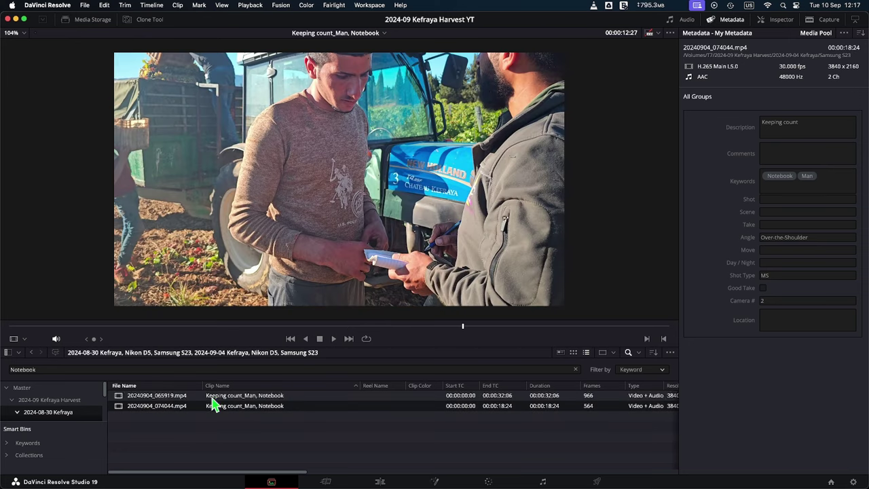
click(460, 326)
drag(459, 332, 435, 333)
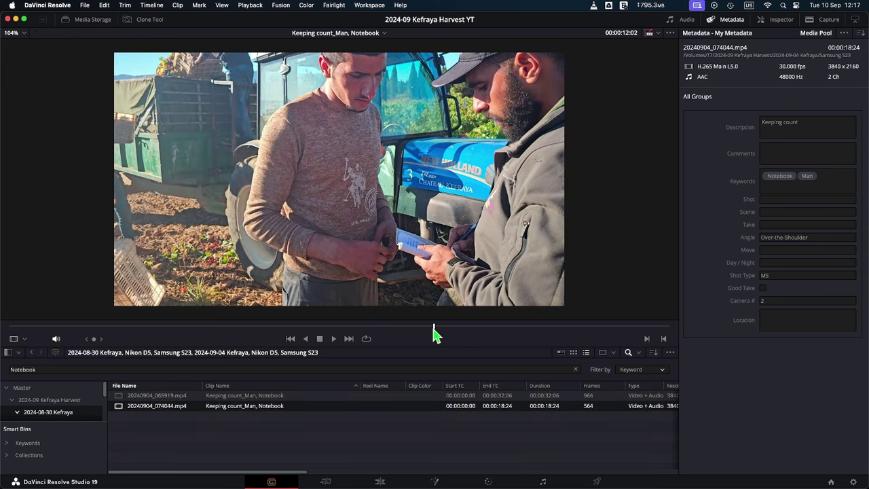
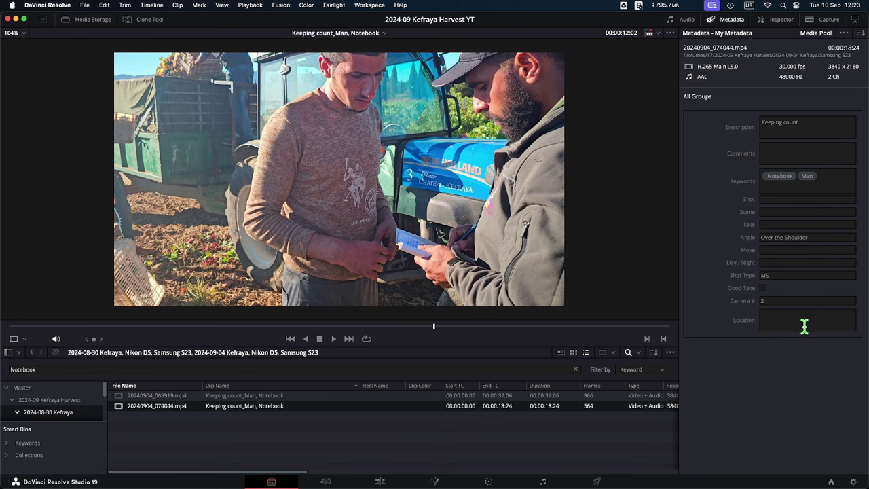
Clear the keyword search and hide the media pool search field to return to the full clip list
click(579, 369)
click(632, 353)
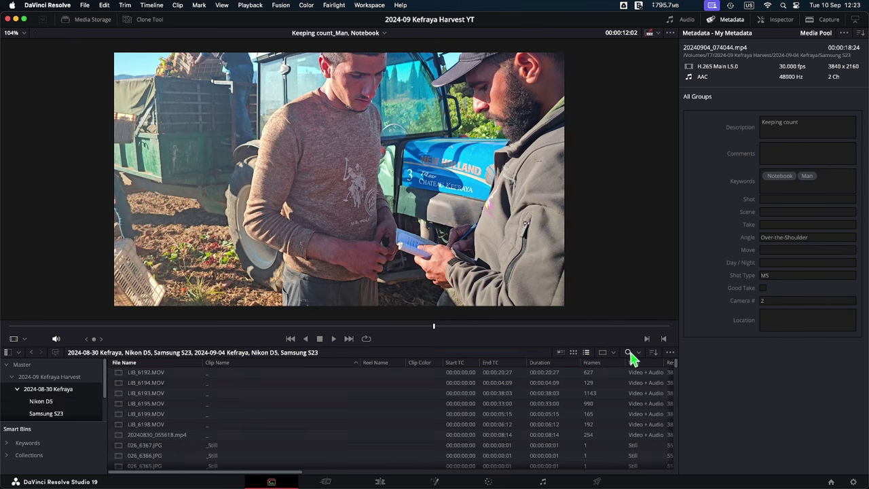
scroll(385, 406, down, 10)
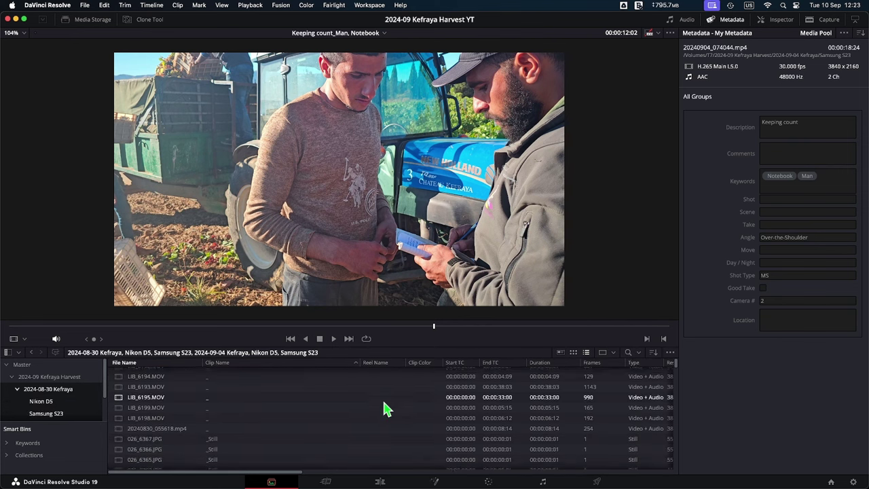
scroll(384, 408, down, 3)
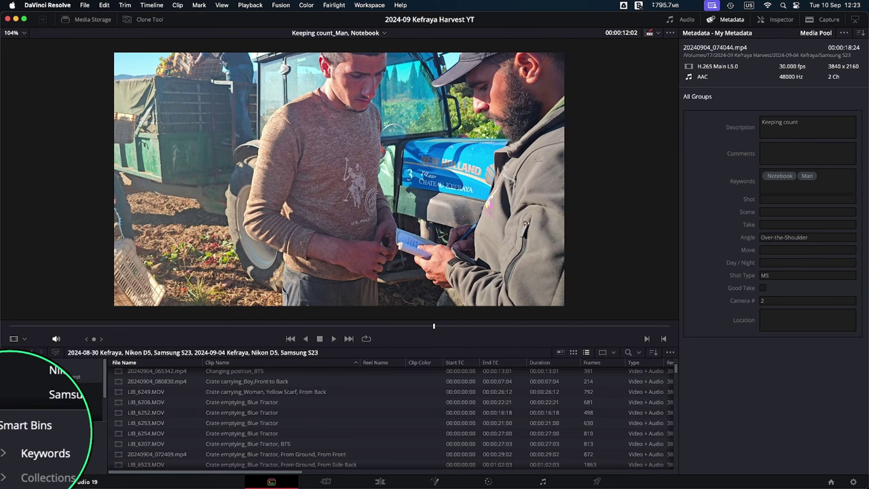
Expand the Keywords smart bins and enlarge the Smart Bins area to show more of them
click(7, 443)
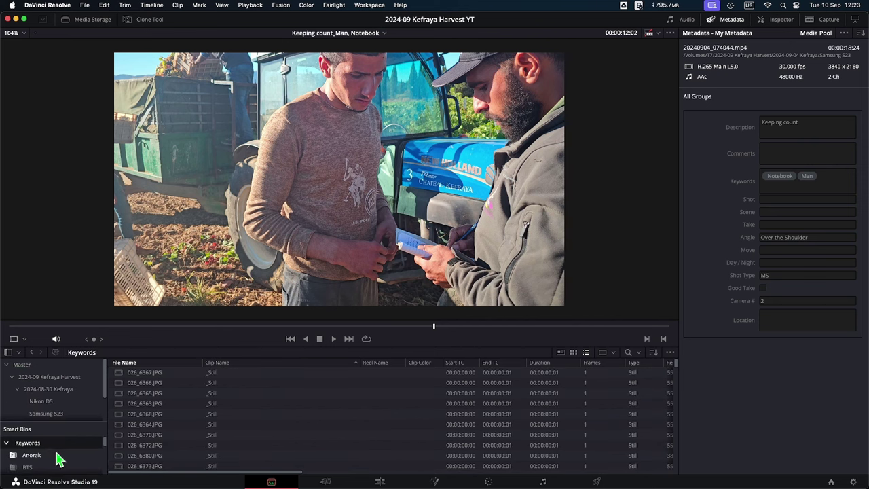
scroll(59, 459, down, 2)
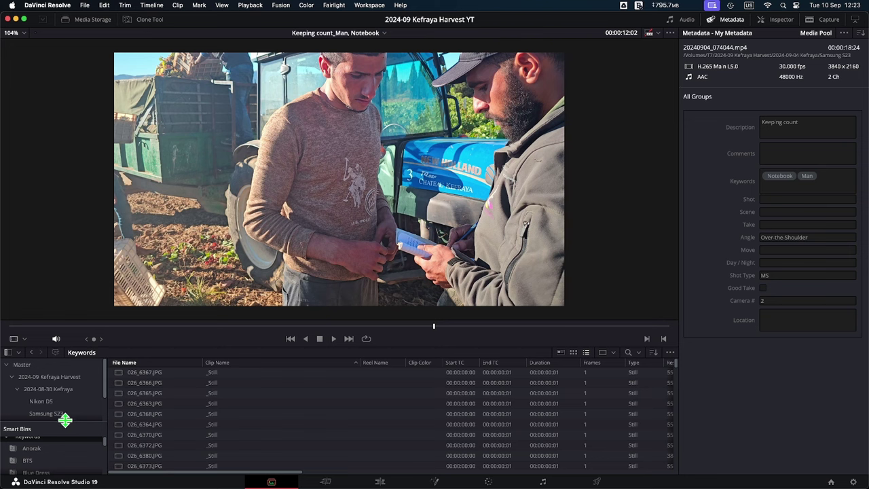
drag(64, 421, 68, 374)
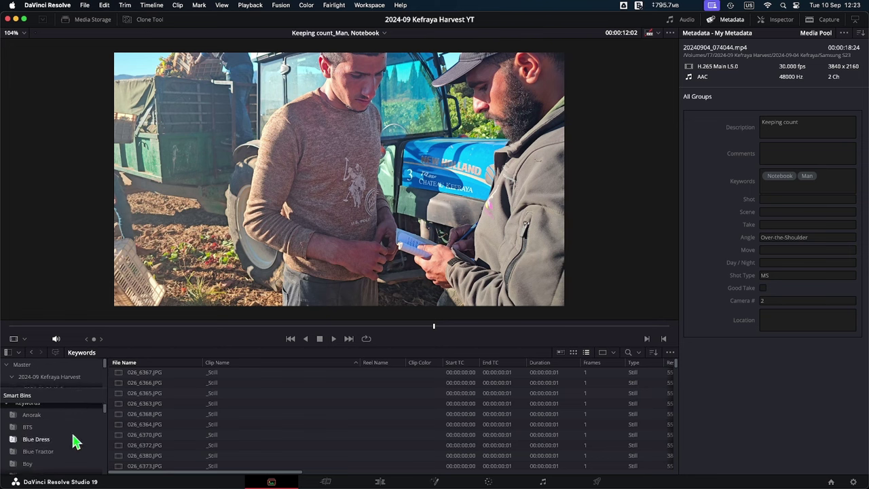
Open the Crossroad keyword smart bin and view its clip, 20240830_063020.mp4
scroll(76, 442, down, 2)
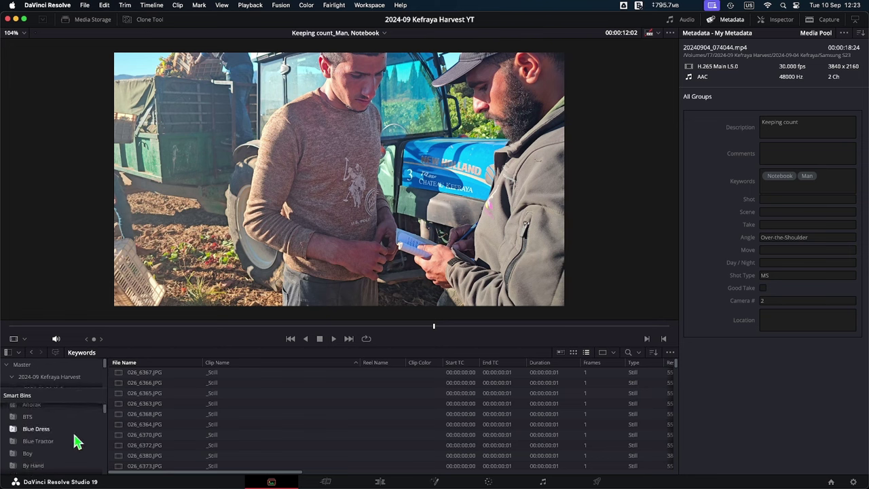
scroll(76, 442, down, 3)
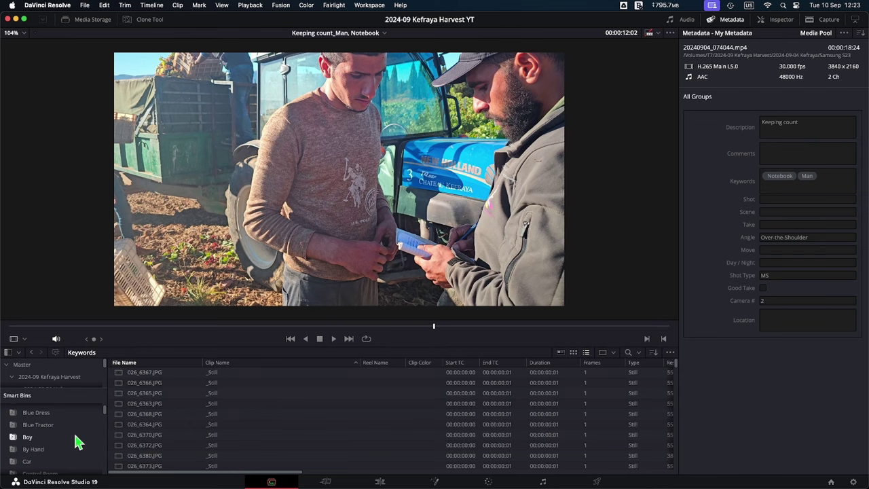
scroll(77, 443, down, 2)
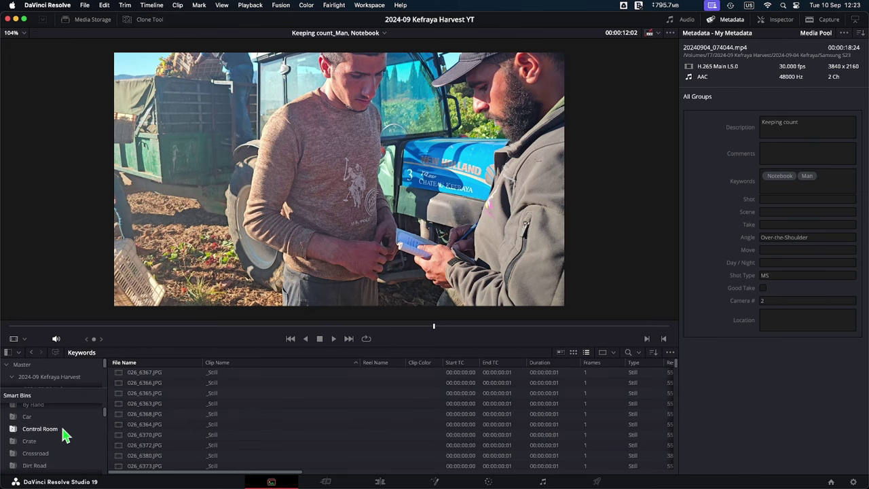
click(51, 455)
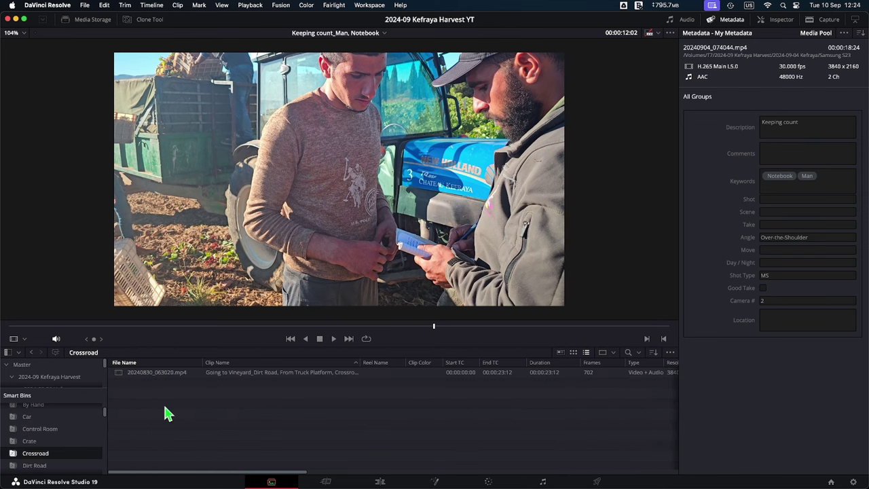
click(258, 375)
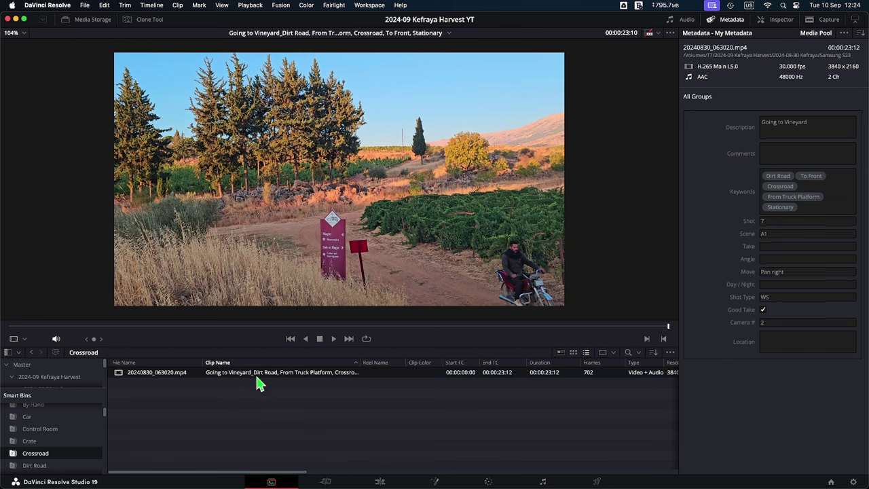
Open the Driver keyword smart bin and view its clip, 20240830_091142.mp4
scroll(41, 442, down, 3)
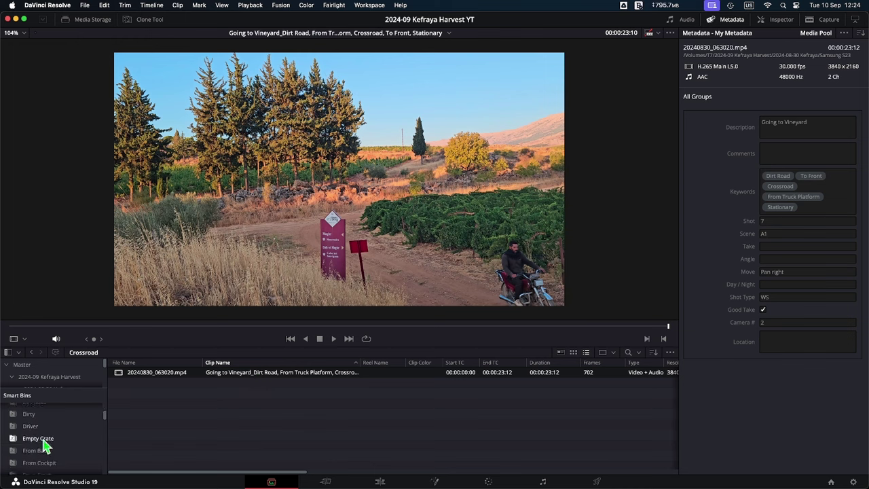
click(31, 426)
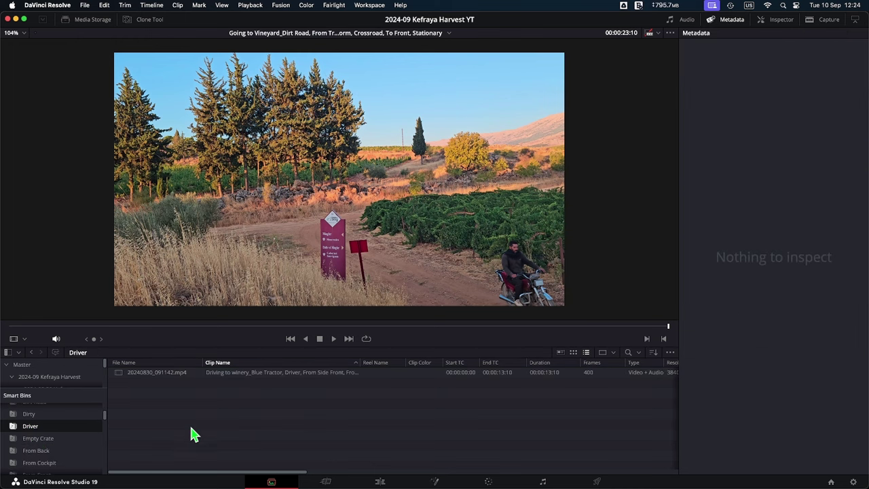
click(269, 374)
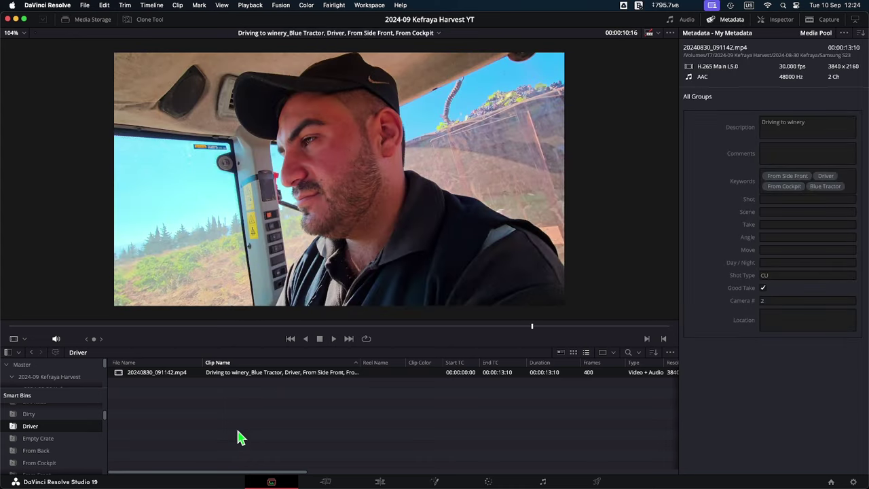
Open the From Back keyword smart bin and view its clips LIB_6249.MOV and 20240830_062905.mp4
scroll(68, 449, down, 2)
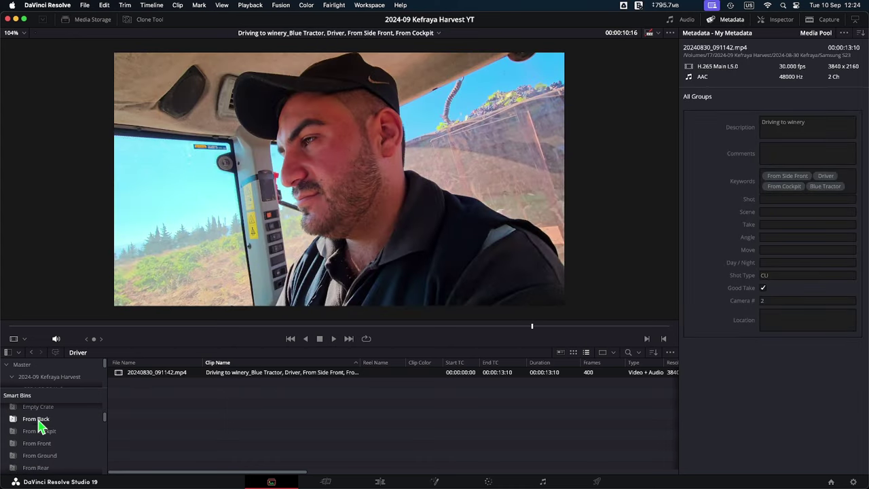
click(39, 419)
click(249, 373)
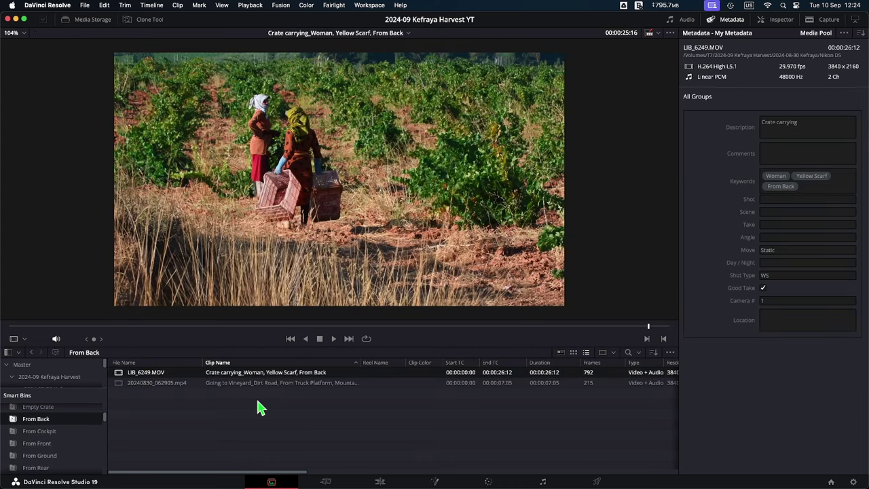
click(258, 383)
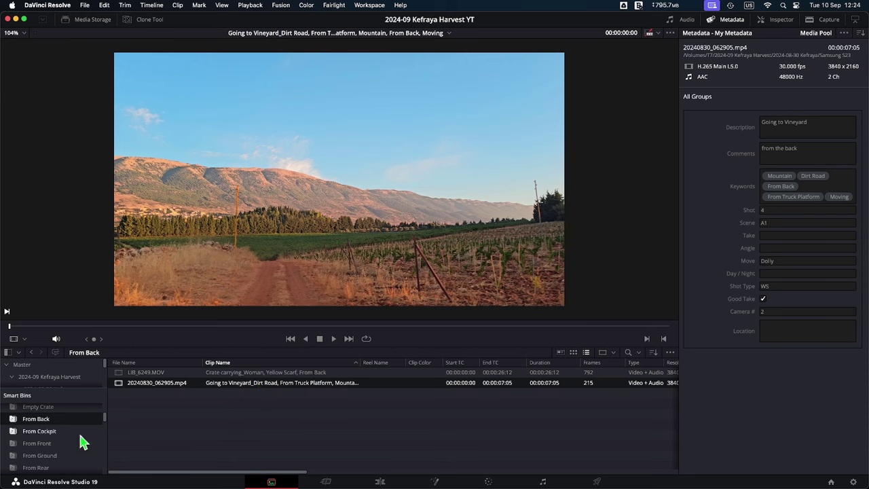
Open the Grape keyword smart bin and view the cutaway clips LIB_6200.MOV, LIB_6306.MOV and LIB_6307.MOV
scroll(59, 455, down, 3)
scroll(60, 460, down, 3)
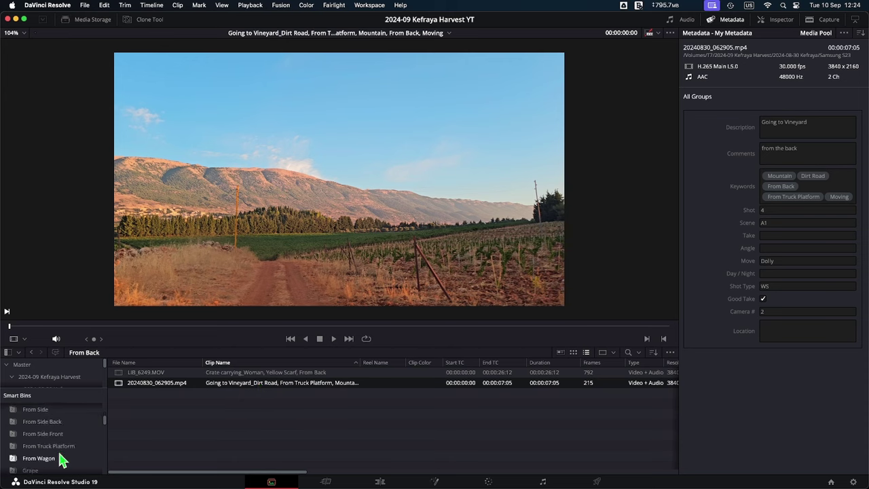
scroll(59, 460, down, 2)
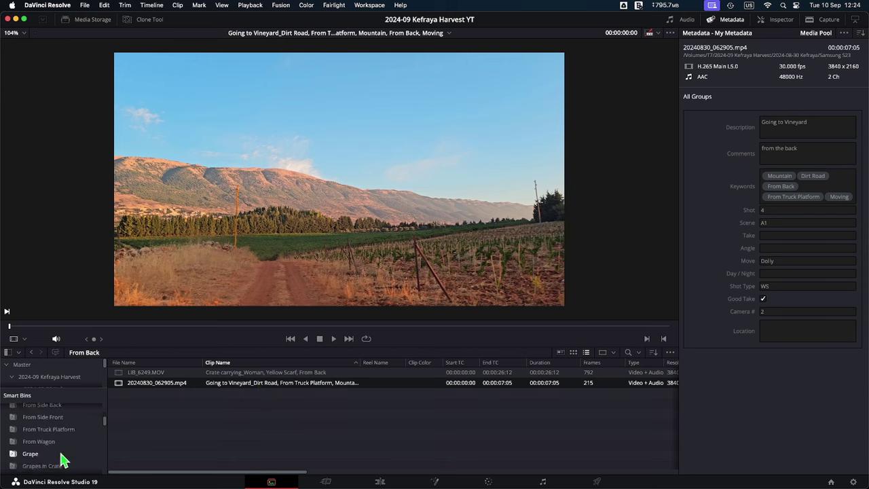
click(13, 455)
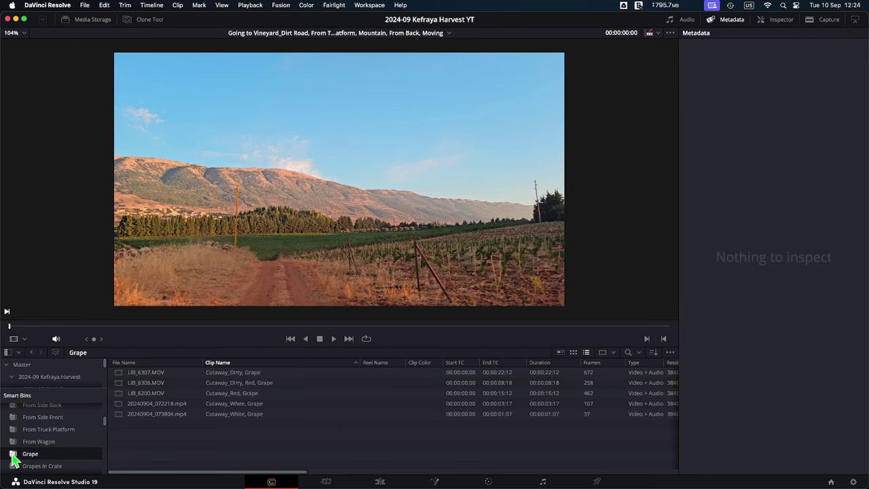
click(219, 396)
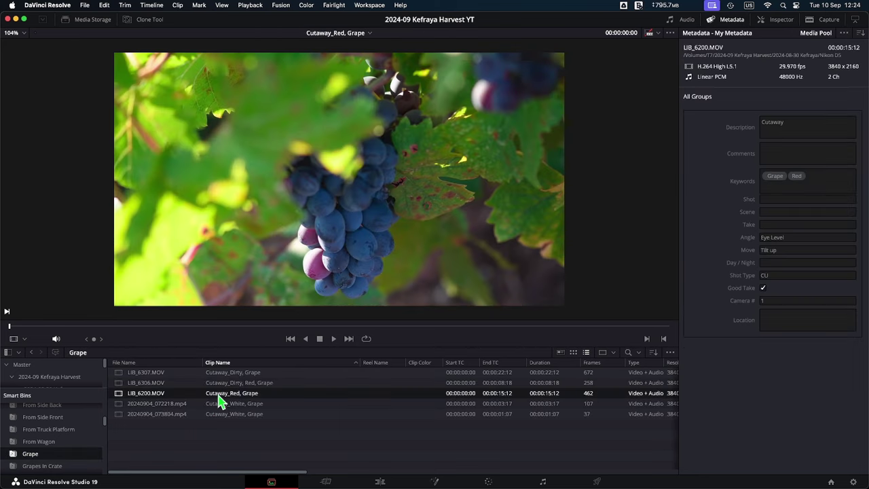
click(229, 385)
click(231, 375)
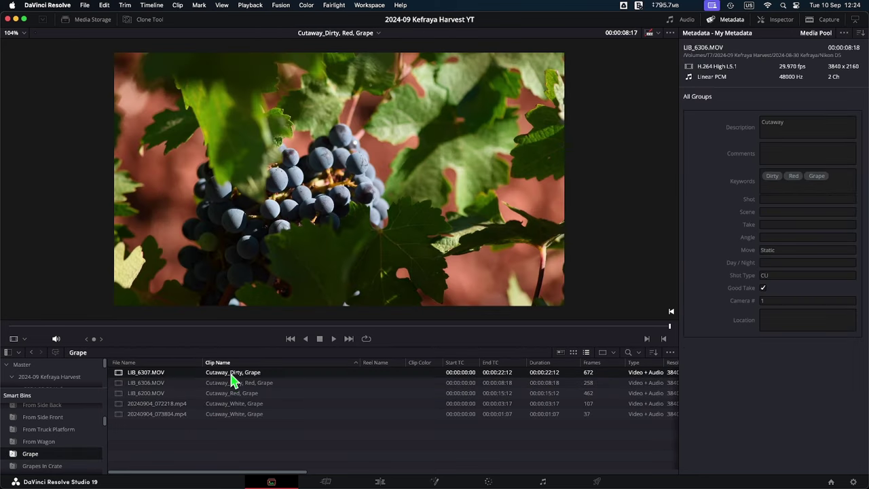
View the Grape bin's white-grape cutaways 20240904_072218.mp4 and 20240904_073804.mp4, and open the Hands keyword smart bin to view 20240830_073850.mp4
click(232, 405)
click(234, 415)
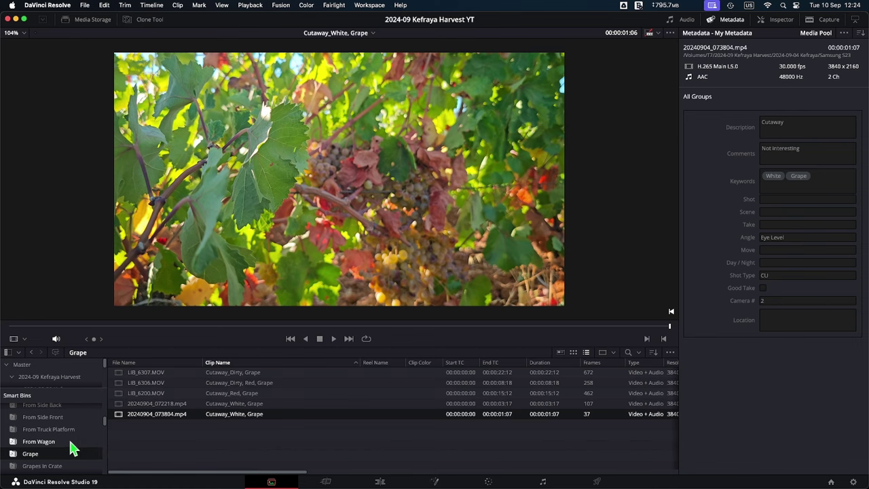
scroll(74, 448, down, 2)
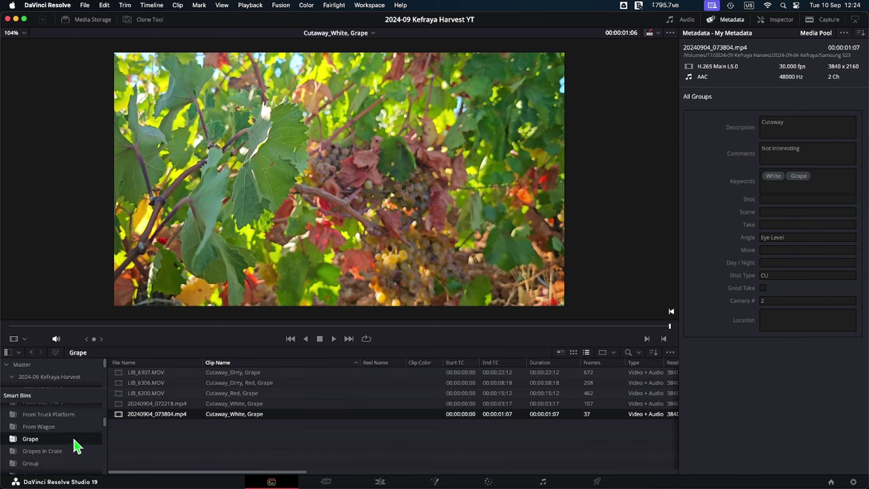
scroll(73, 448, down, 1)
scroll(64, 452, down, 1)
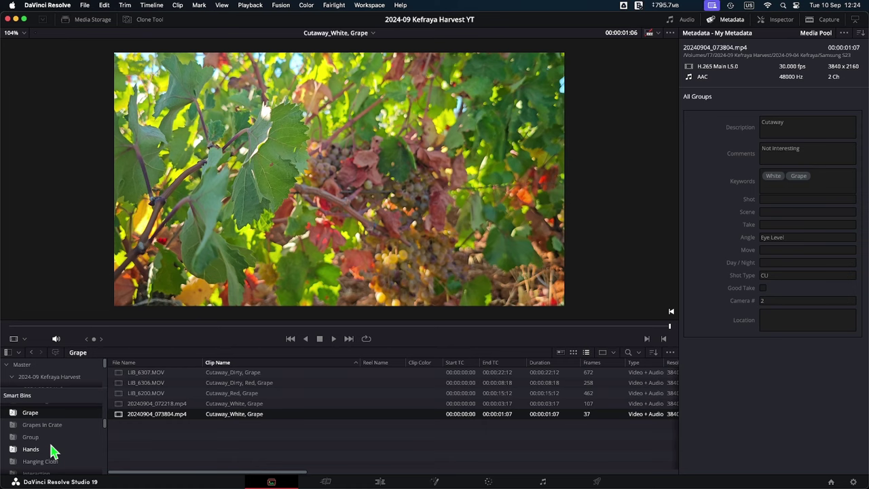
click(53, 449)
Collapse the Keywords group in the smart bin list
scroll(64, 452, up, 5)
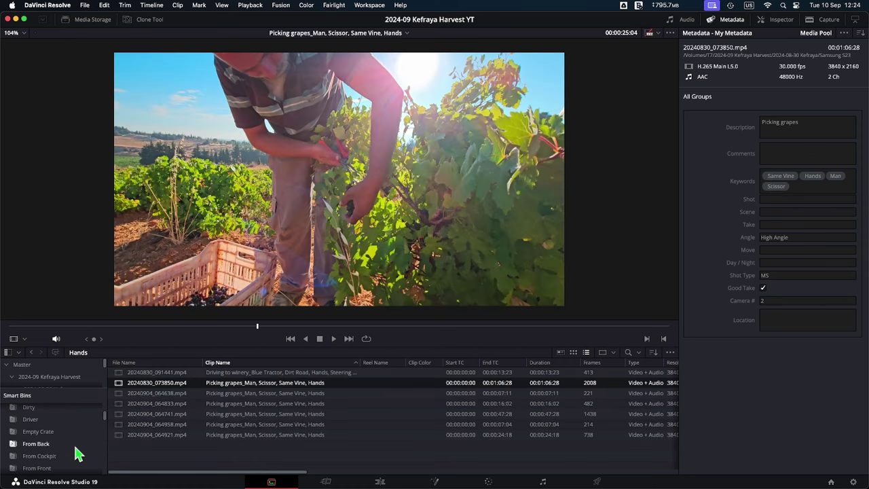
scroll(77, 451, up, 5)
click(7, 411)
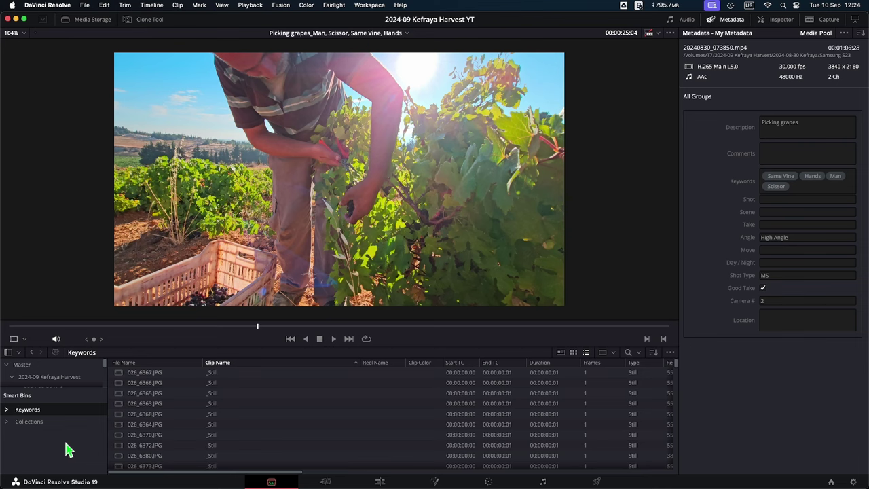
Start a new smart bin outside the Keywords and Collections groups and name it Boy
right_click(56, 442)
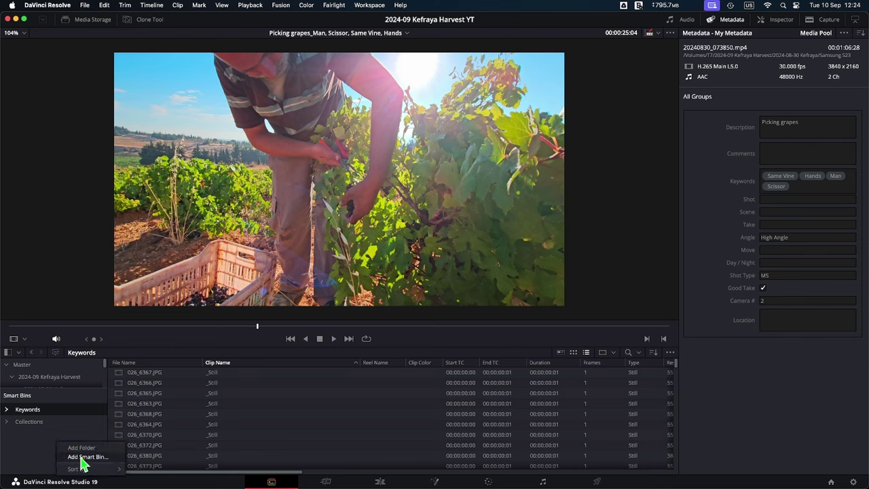
click(82, 457)
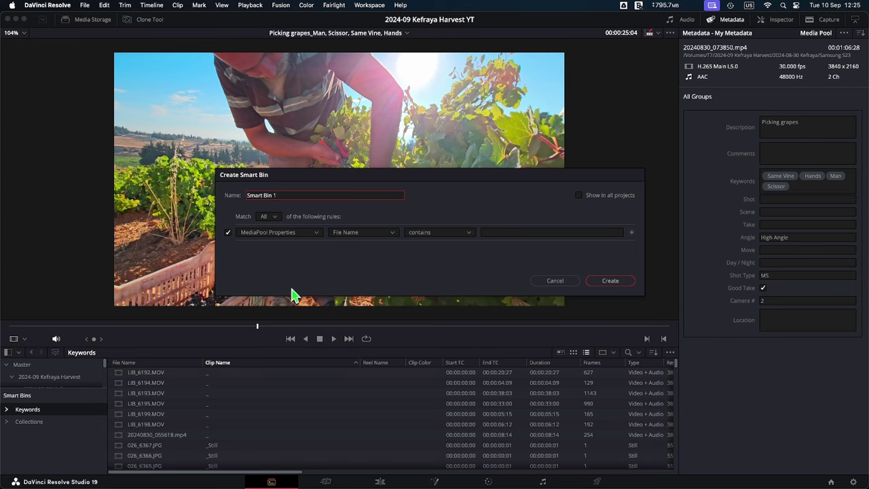
drag(283, 195, 226, 199)
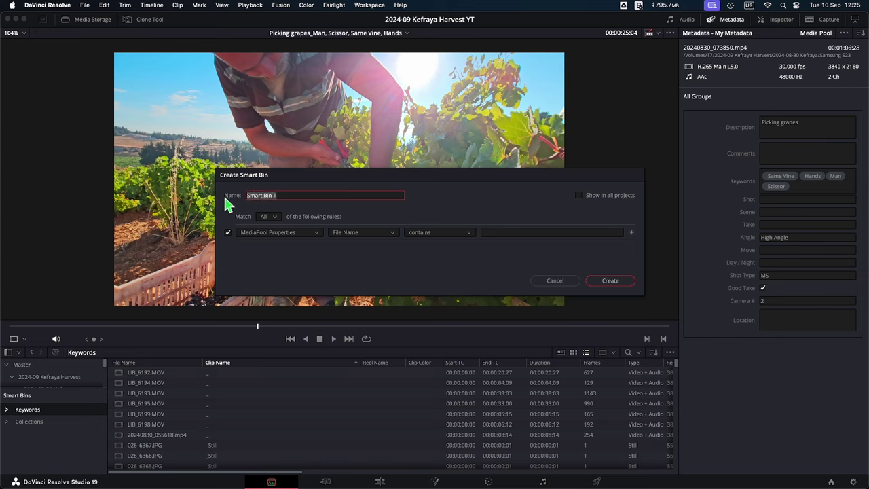
text(Boy)
Set the smart bin's rule to Metadata - Shot & Scene, Keywords contains Boy, and create the bin
click(316, 233)
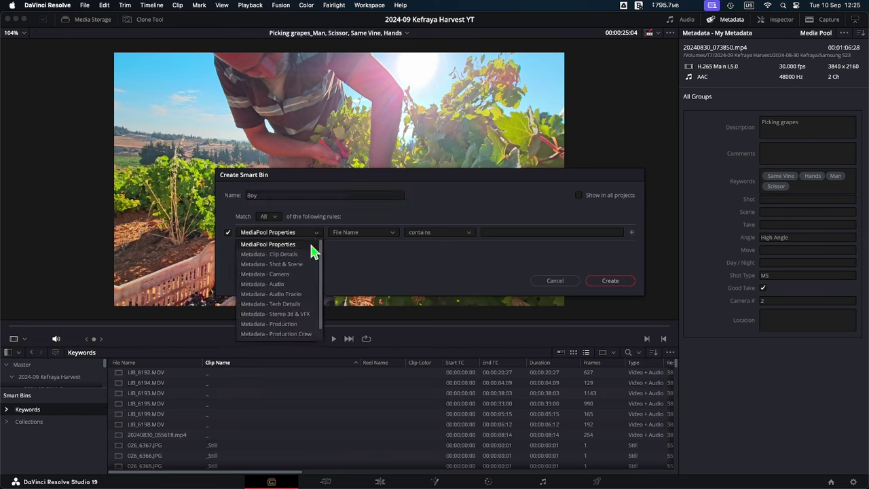
click(308, 263)
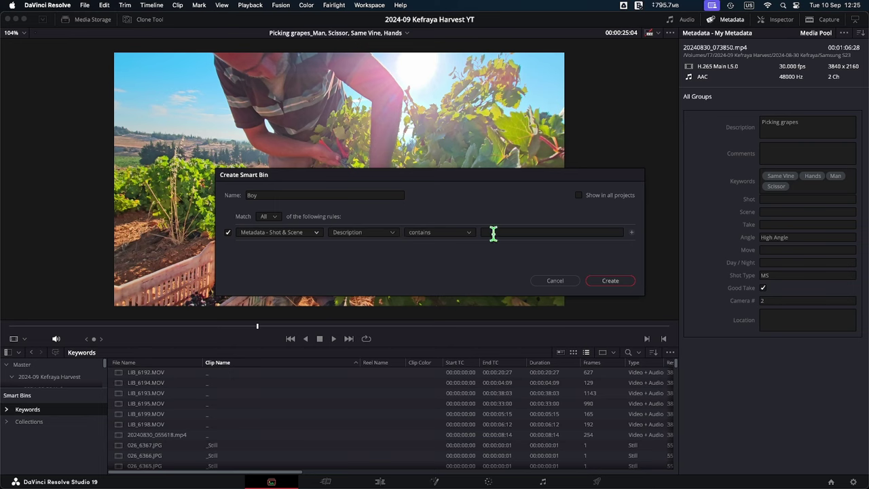
click(392, 233)
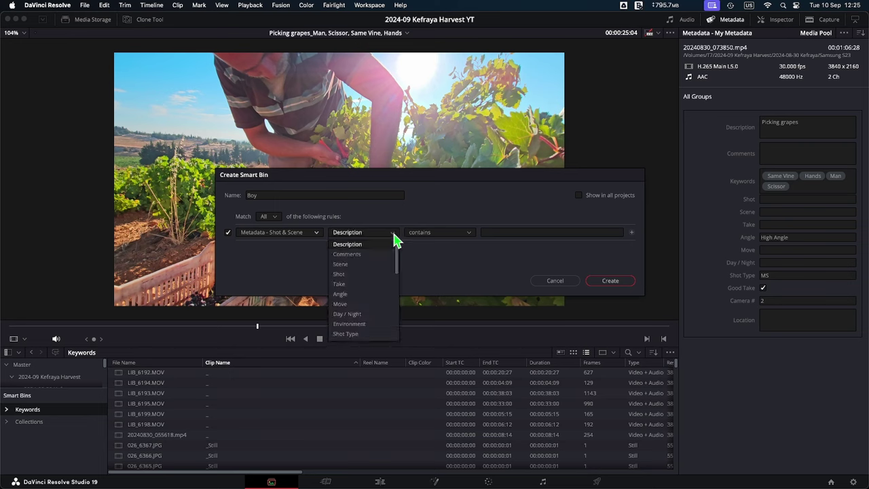
scroll(380, 326, down, 2)
click(380, 316)
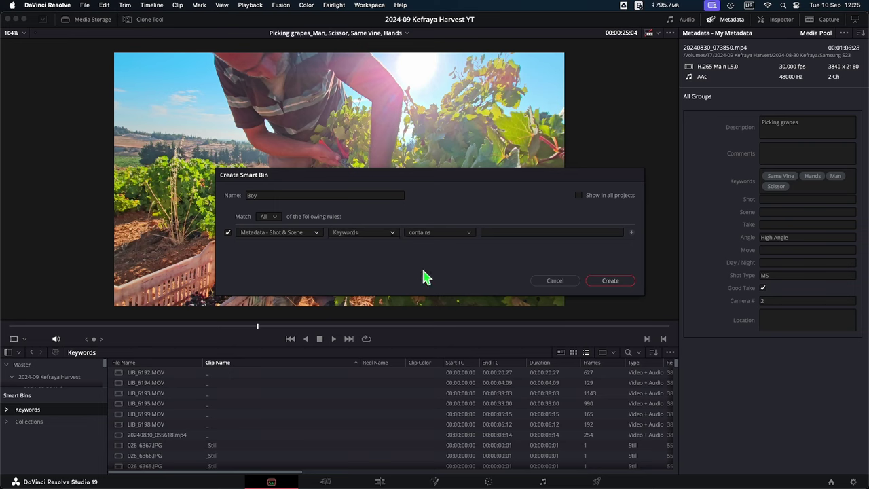
click(510, 231)
text(Boy)
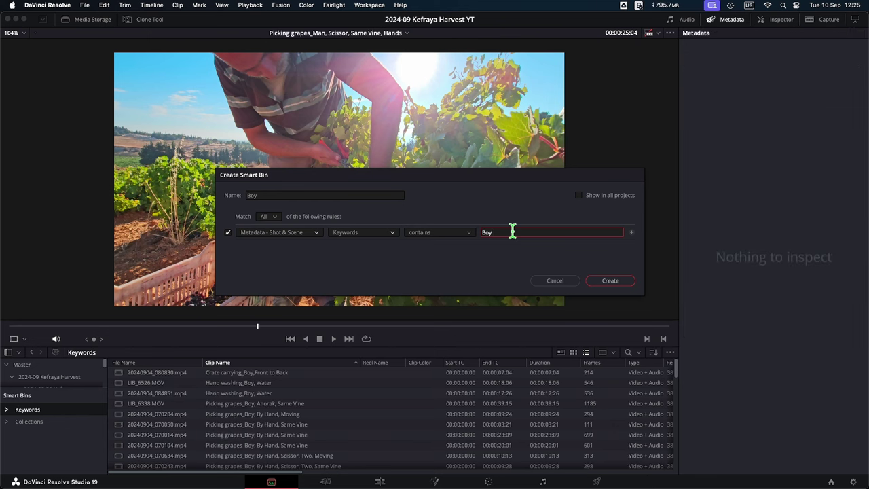
key(Return)
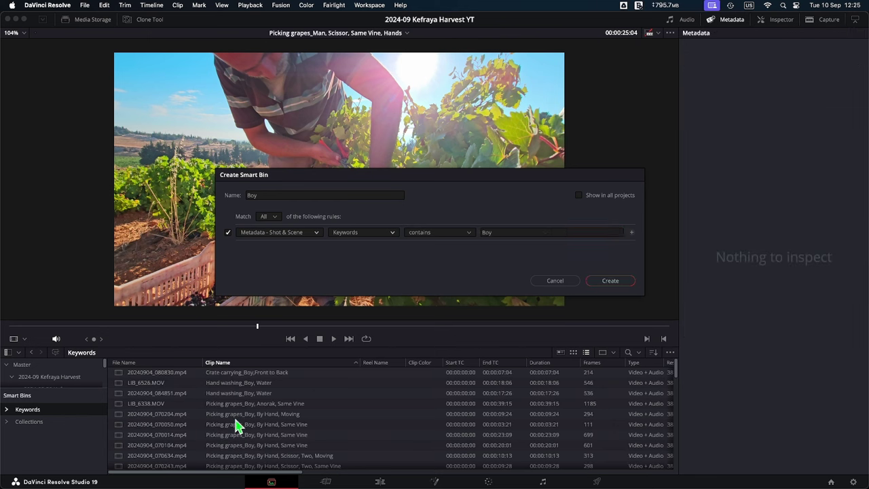
drag(387, 189, 372, 180)
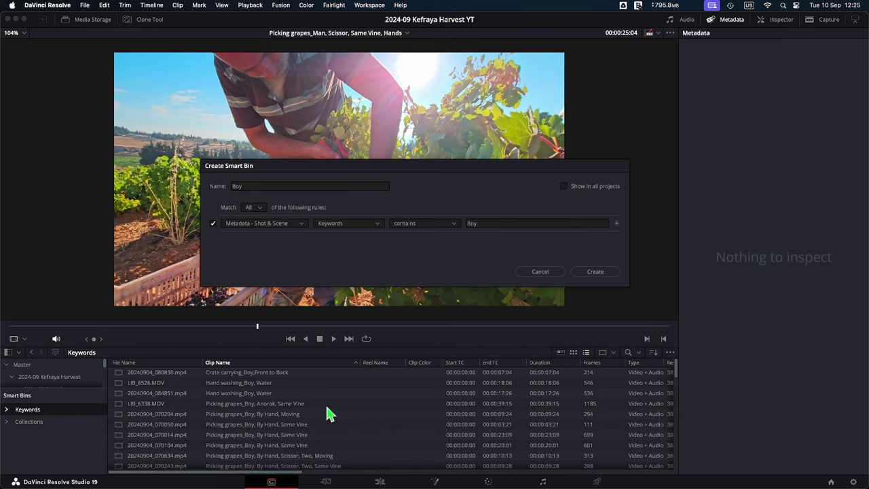
click(596, 271)
Look through the clips in the Boy smart bin and view 20240904_075429.mp4
scroll(345, 417, down, 10)
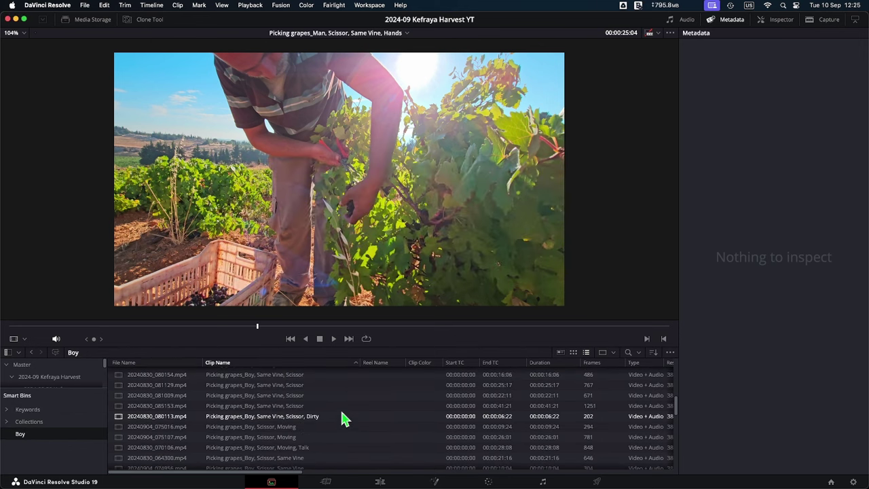
scroll(340, 415, down, 5)
click(280, 402)
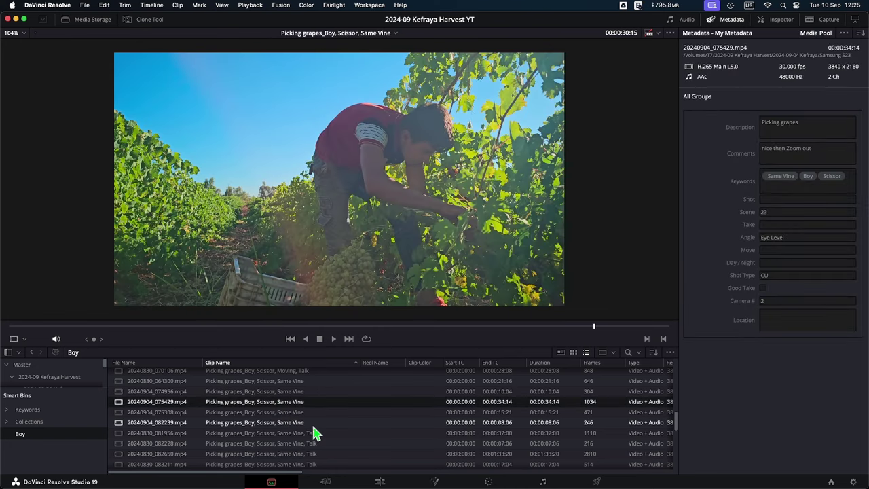
scroll(315, 433, down, 10)
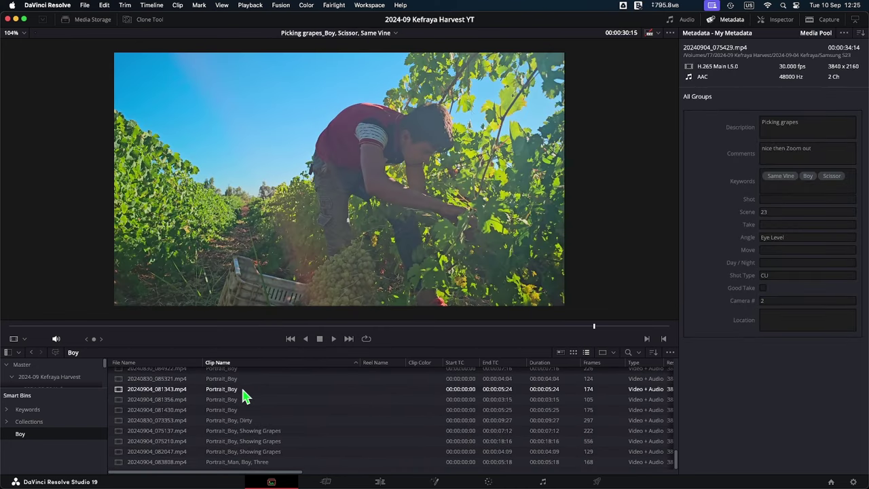
scroll(262, 438, up, 5)
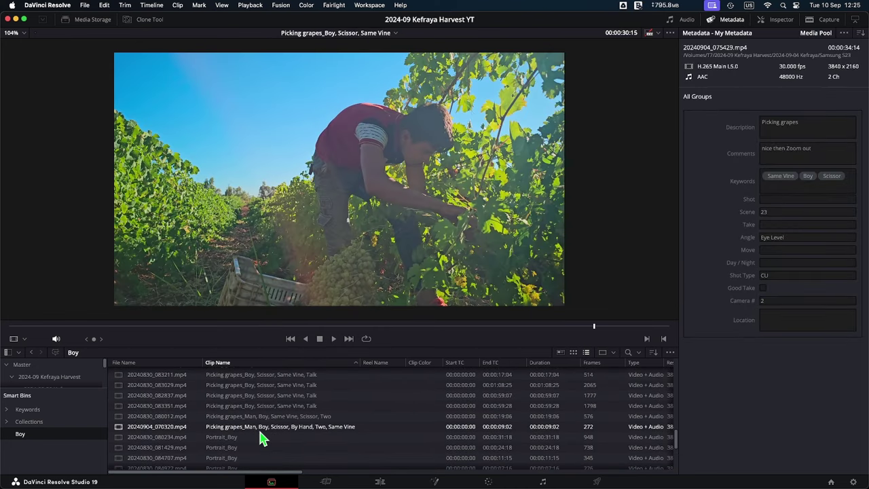
scroll(262, 438, up, 5)
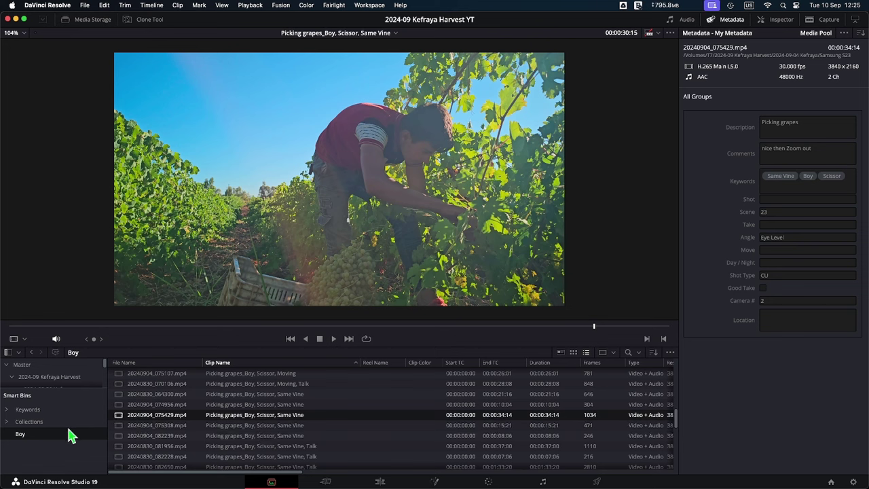
Edit the Boy smart bin to add a second rule, Keywords contains Scissor, matching all rules
right_click(21, 436)
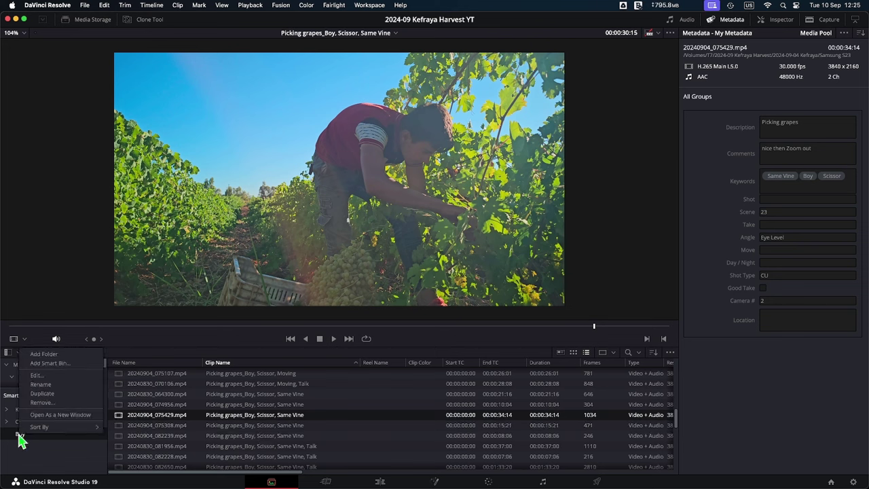
click(57, 376)
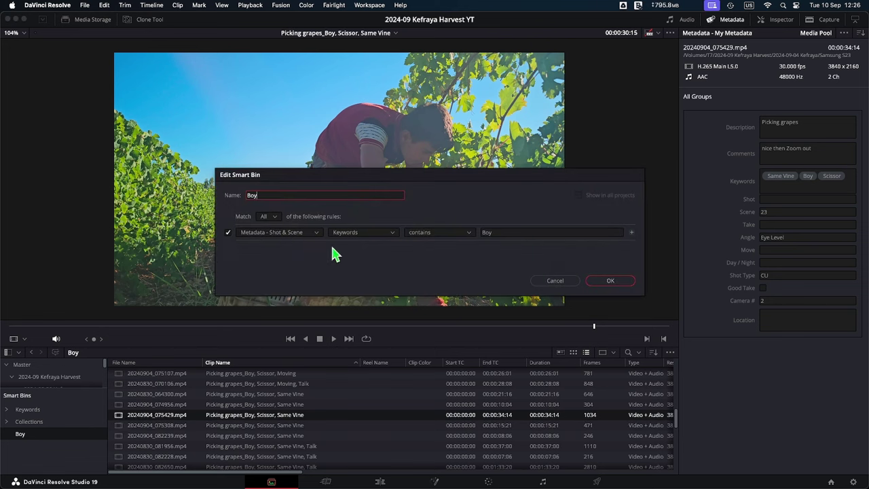
click(631, 232)
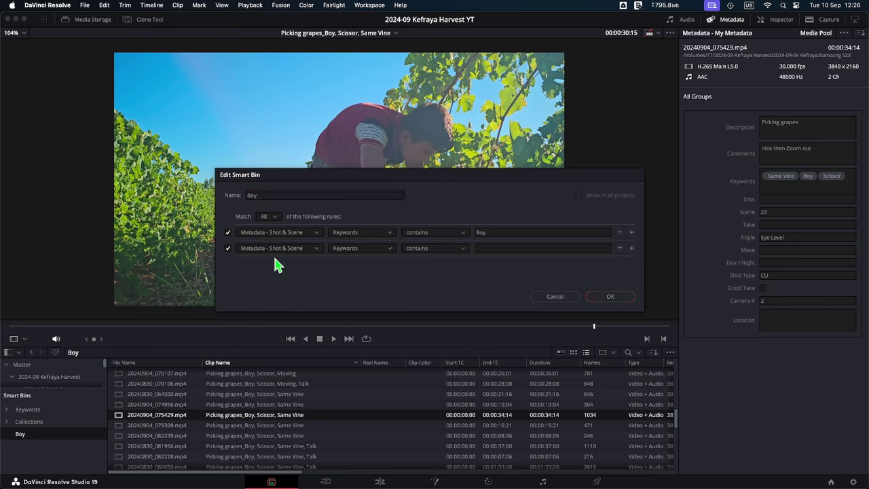
click(511, 248)
text(Scissor)
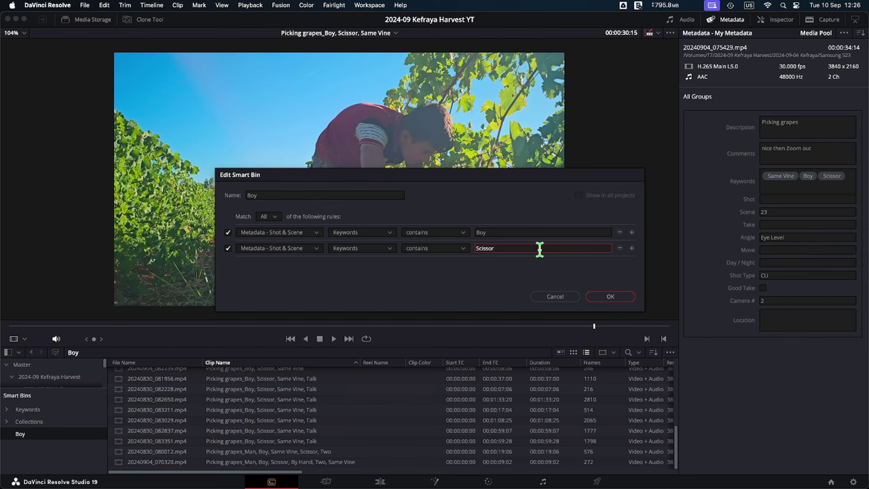
click(613, 297)
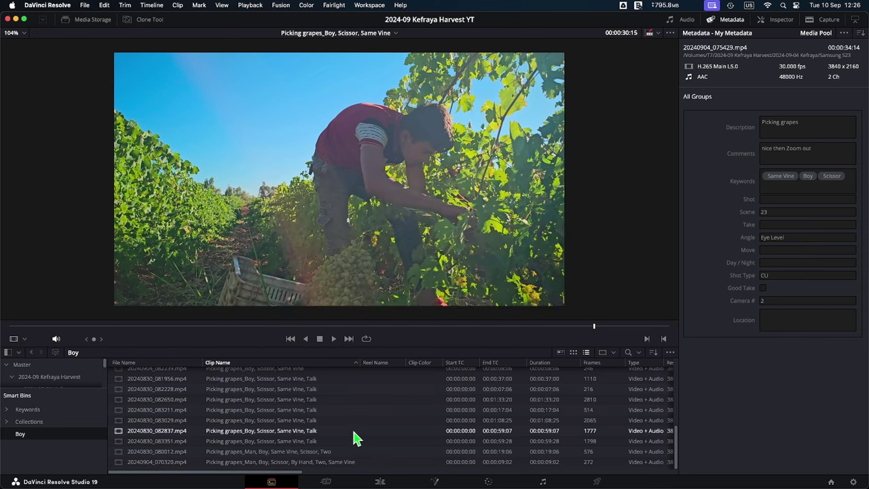
Look through the Boy smart bin's clips that match both the Boy and Scissor keywords
click(281, 414)
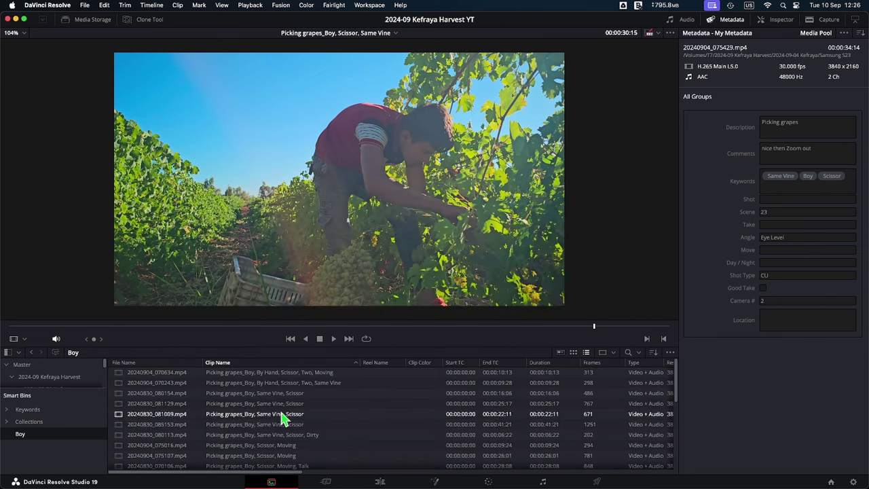
click(258, 393)
scroll(303, 410, down, 5)
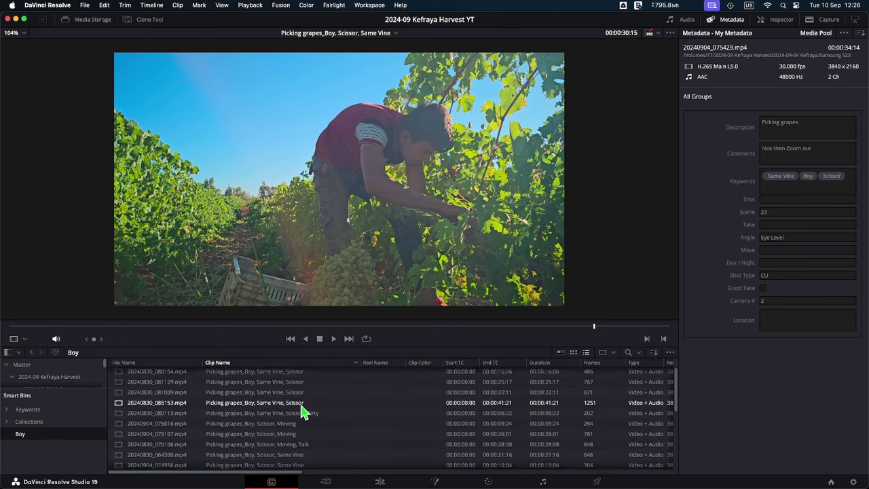
scroll(302, 409, down, 5)
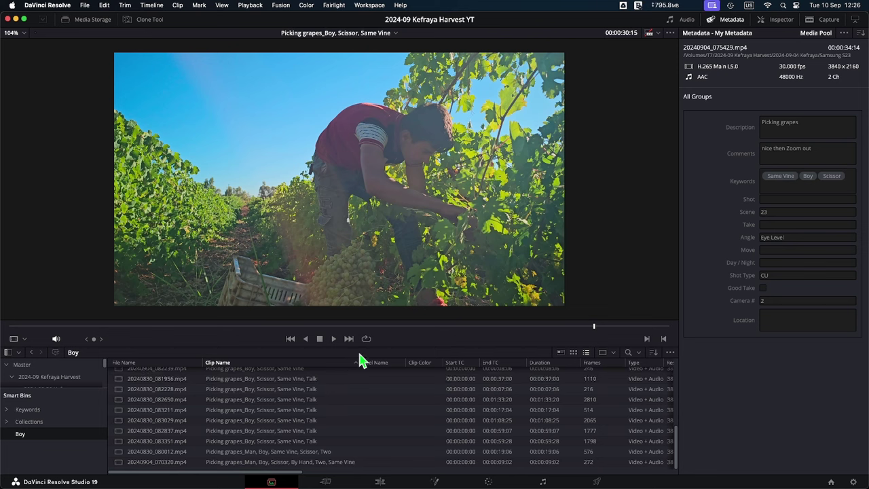
Edit the Boy smart bin to add a third rule, Keywords contains Talk
right_click(20, 435)
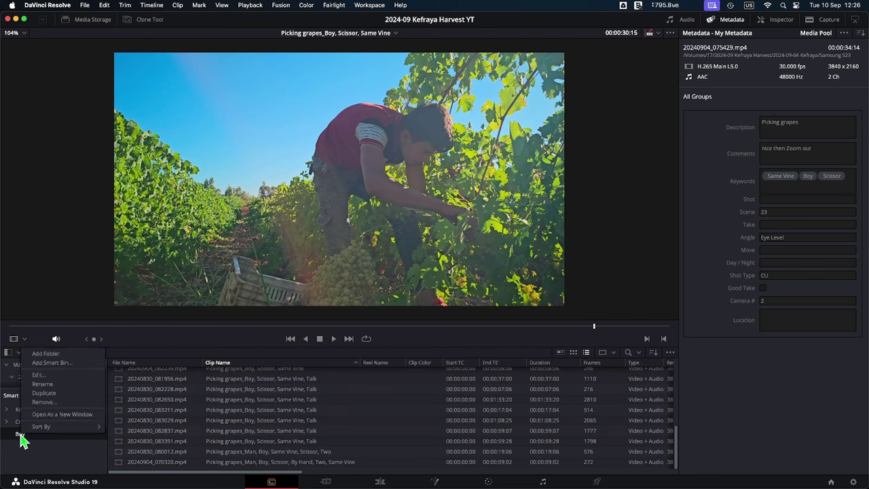
click(57, 376)
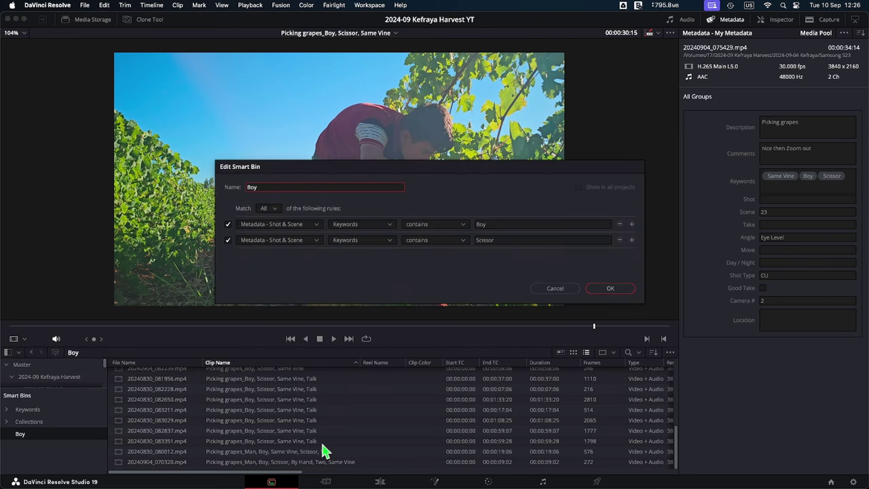
click(631, 240)
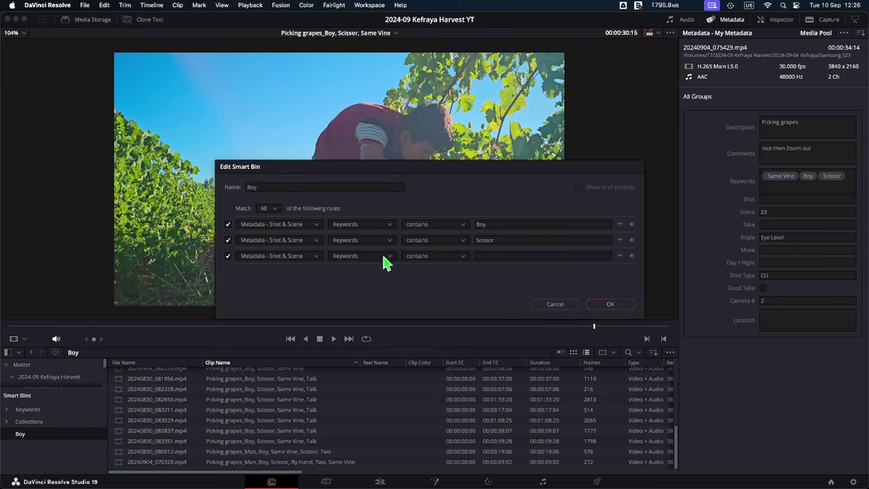
click(522, 256)
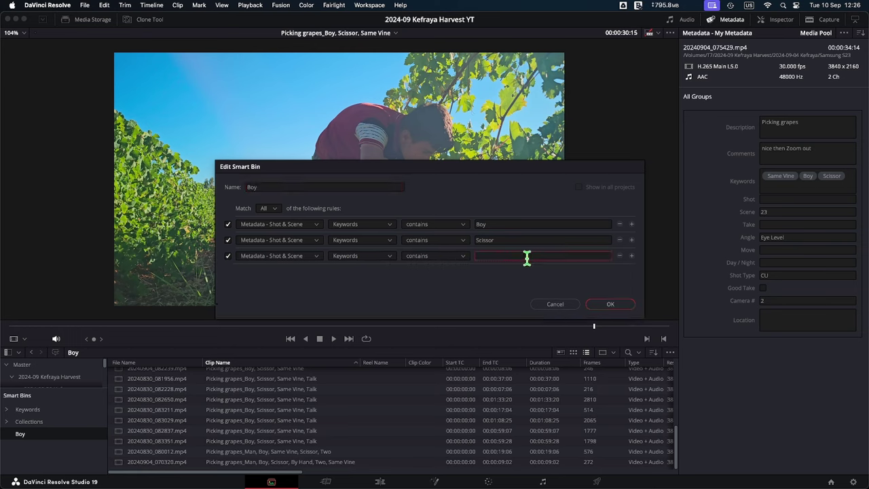
text(Talk)
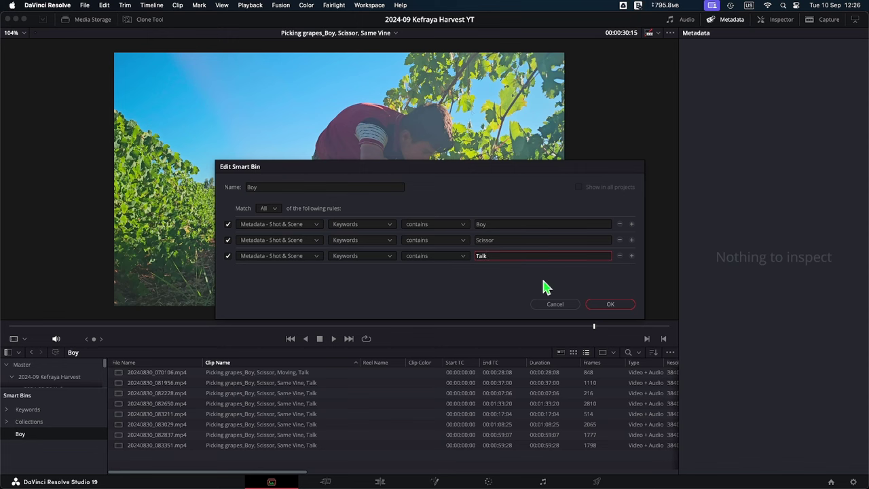
click(608, 305)
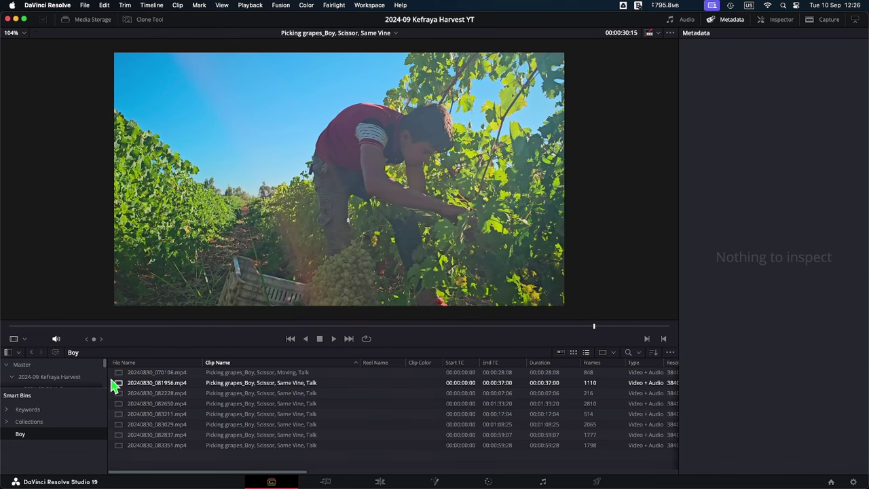
View clips 20240830_070106.mp4 and 20240830_082228.mp4 in the Boy smart bin
click(249, 375)
click(254, 395)
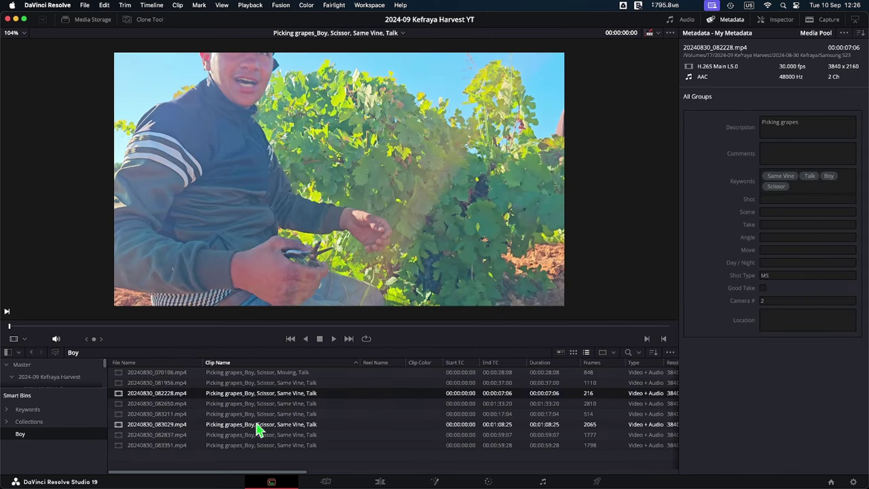
View clips 20240830_083029.mp4 and 20240830_083351.mp4 in the Boy smart bin
click(261, 424)
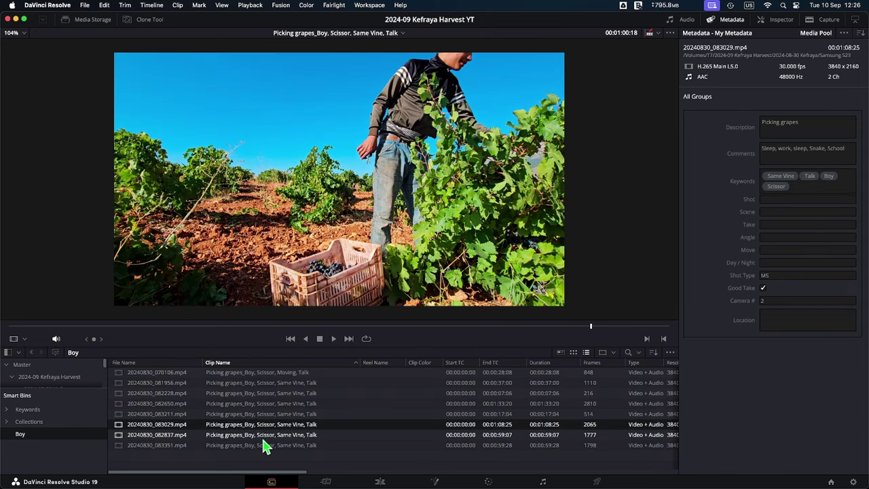
click(265, 450)
super+click(260, 415)
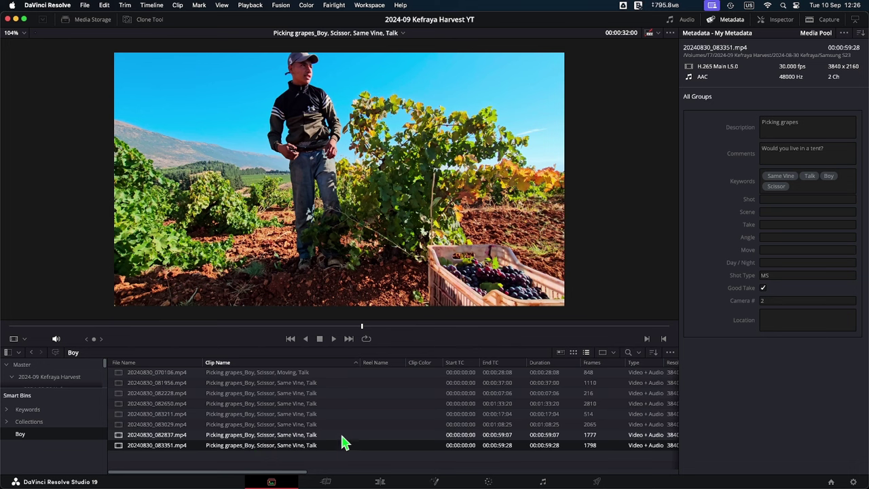
super+click(324, 410)
super+click(324, 426)
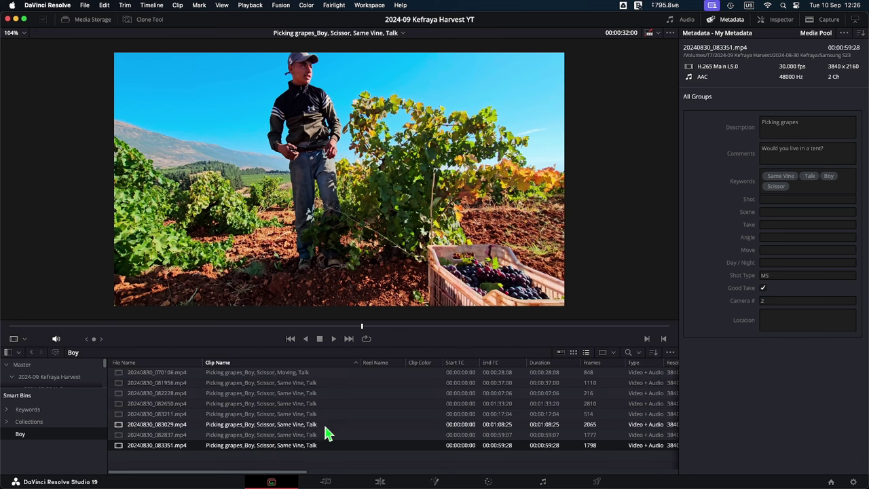
super+click(324, 428)
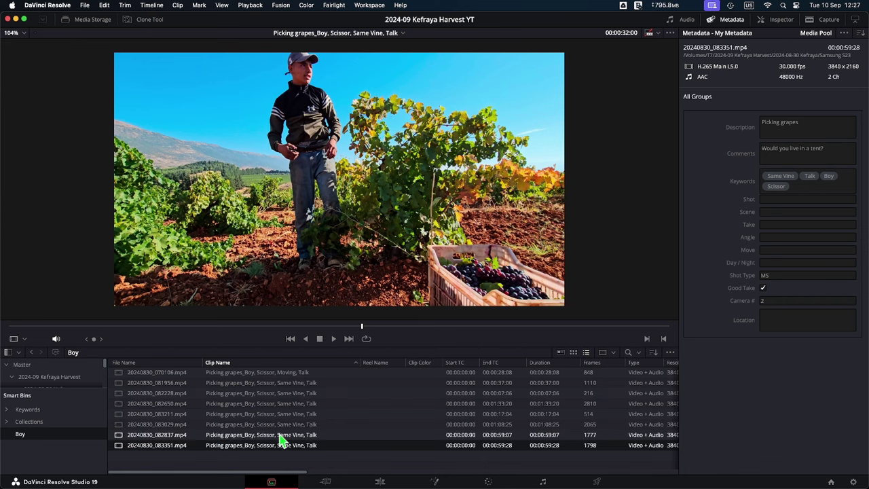
super+click(149, 428)
super+click(150, 428)
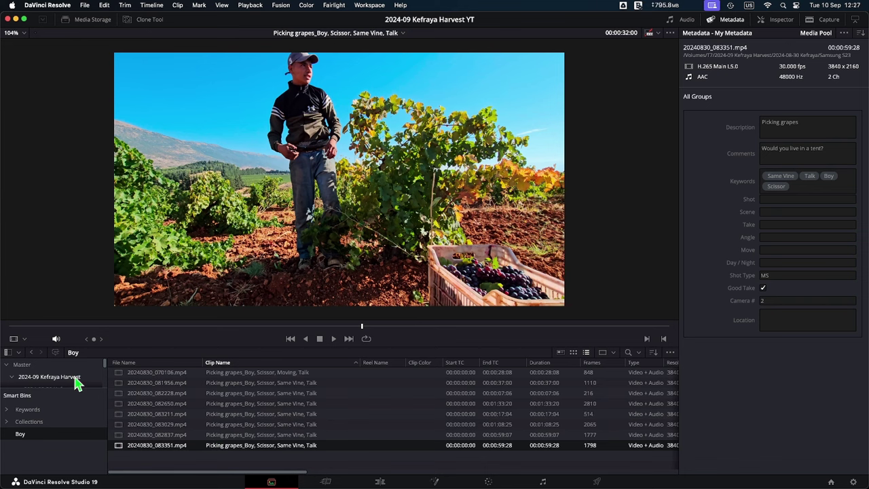
Open the Nikon D5 bin inside the 2024-08-30 Kefraya bin
scroll(80, 385, down, 1)
scroll(80, 384, down, 1)
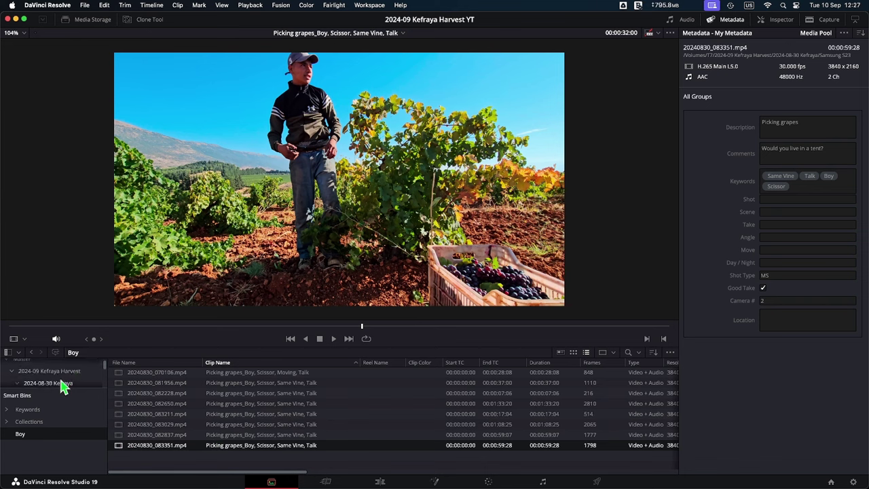
click(61, 384)
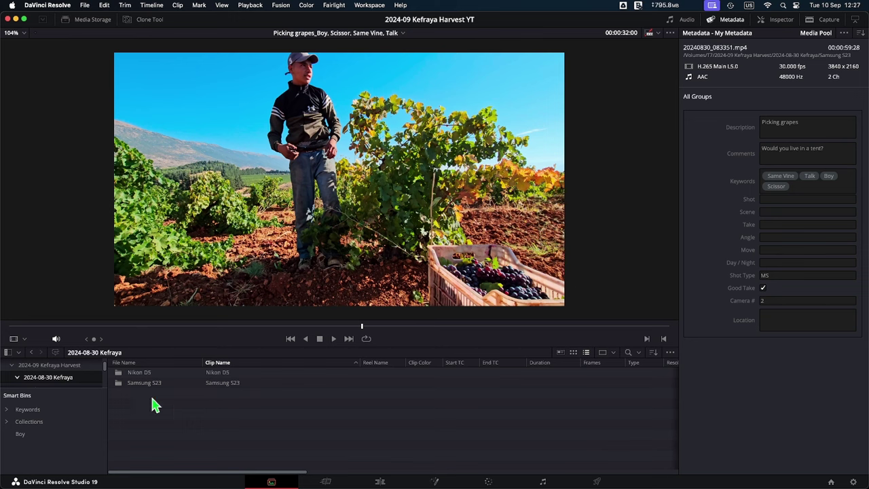
click(123, 385)
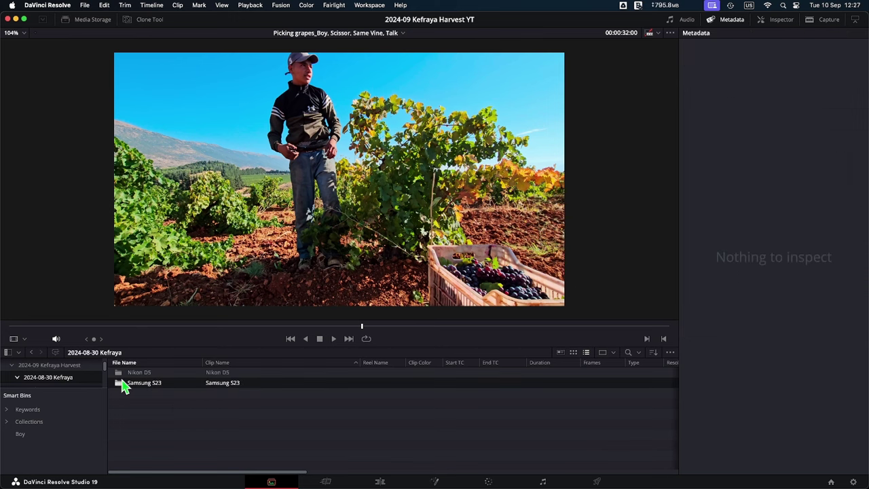
double_click(71, 379)
key(Return)
click(63, 377)
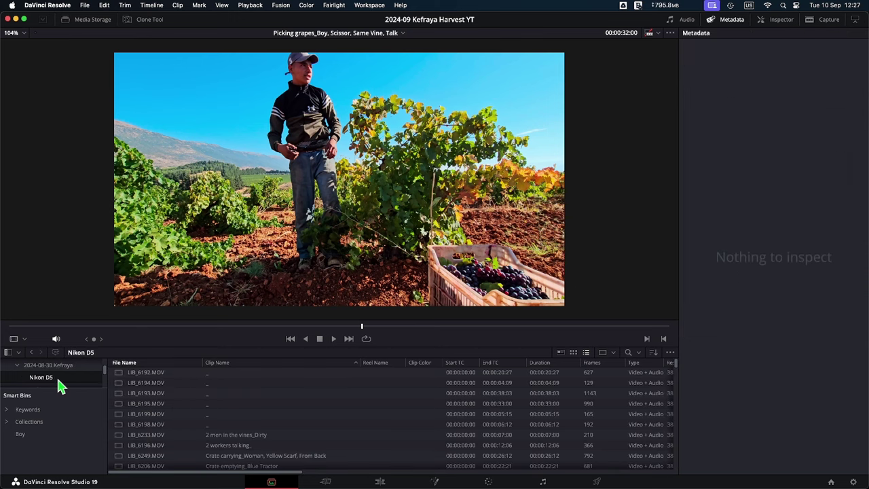
Add the keywords Boy, Scissor and Talk to the Crate emptying clip LIB_6252.MOV
scroll(282, 426, down, 5)
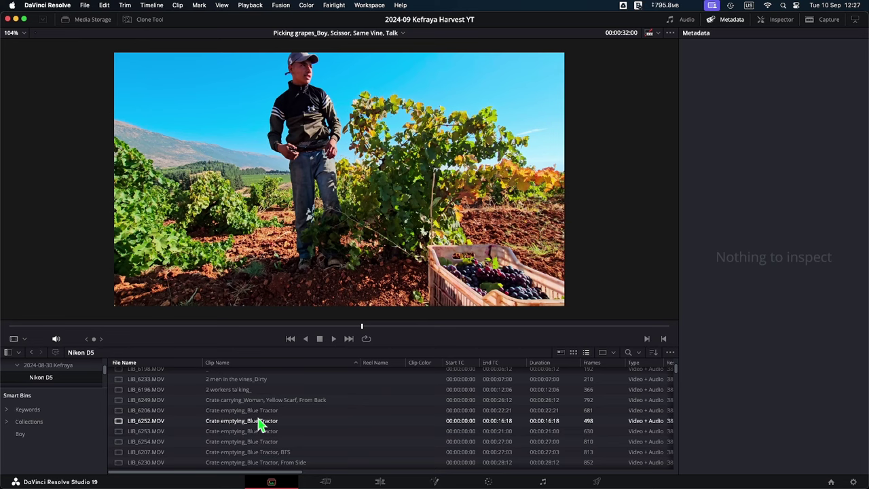
click(262, 424)
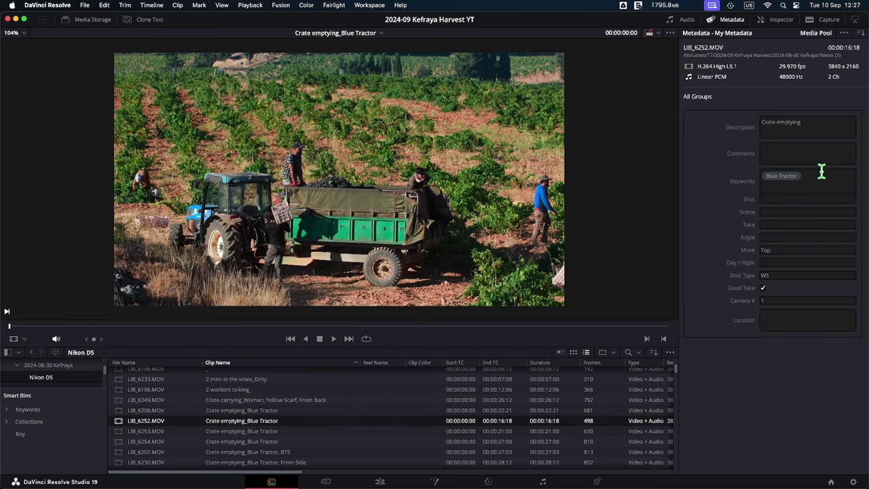
click(822, 176)
text(Boy)
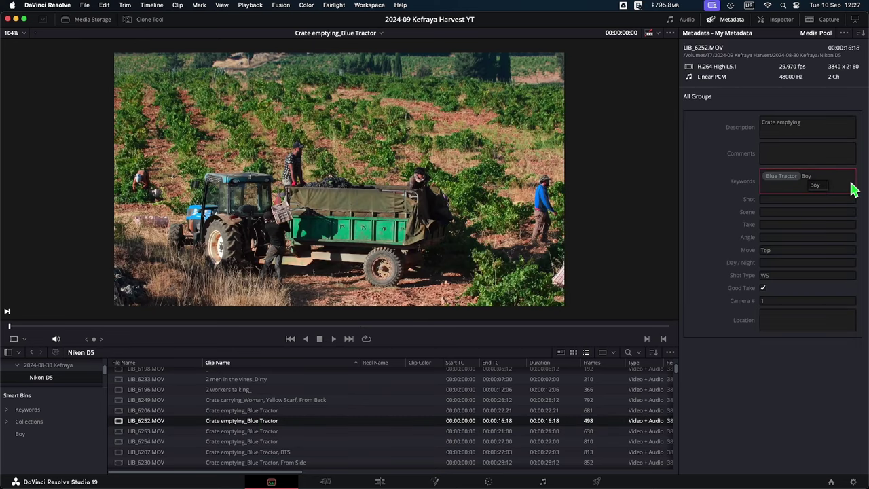
key(Return)
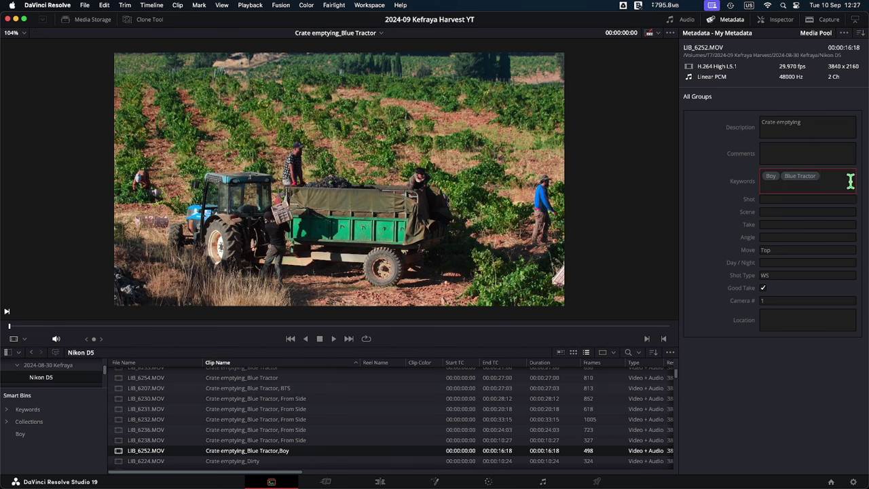
text(Scissor)
key(Return)
text(Talk)
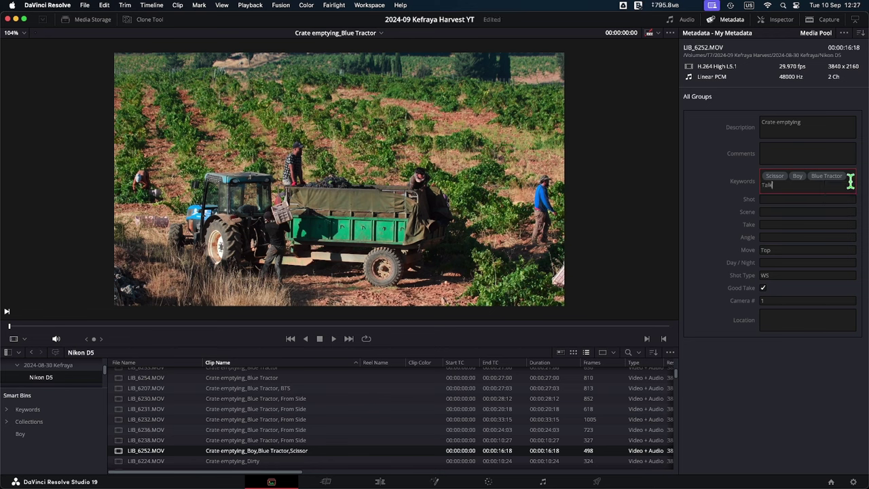
key(Return)
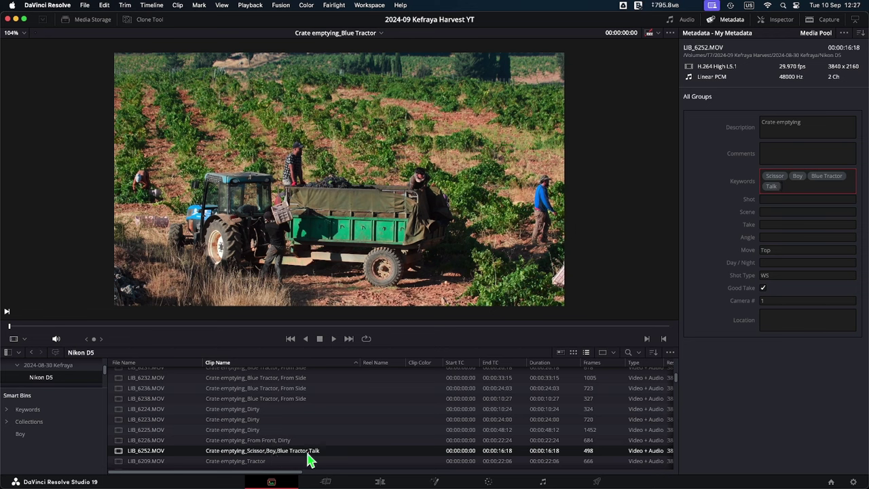
Open the Boy smart bin and check the metadata of clip LIB_6252.MOV there
click(328, 460)
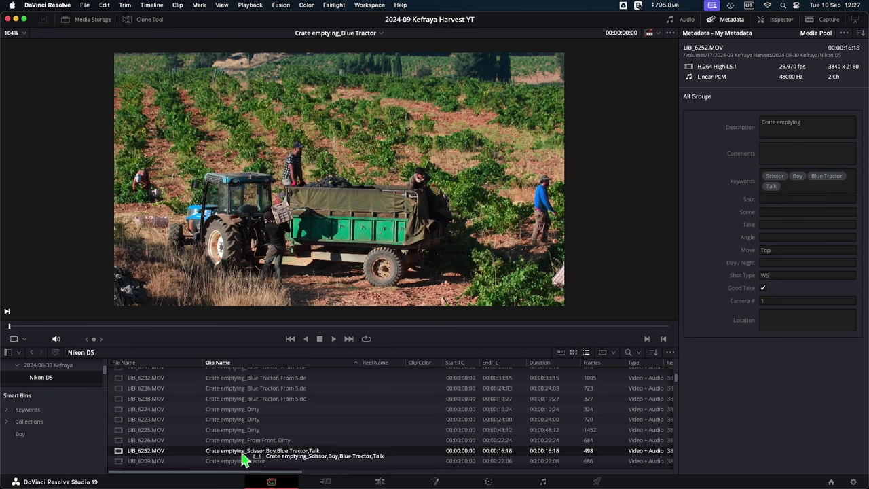
click(21, 435)
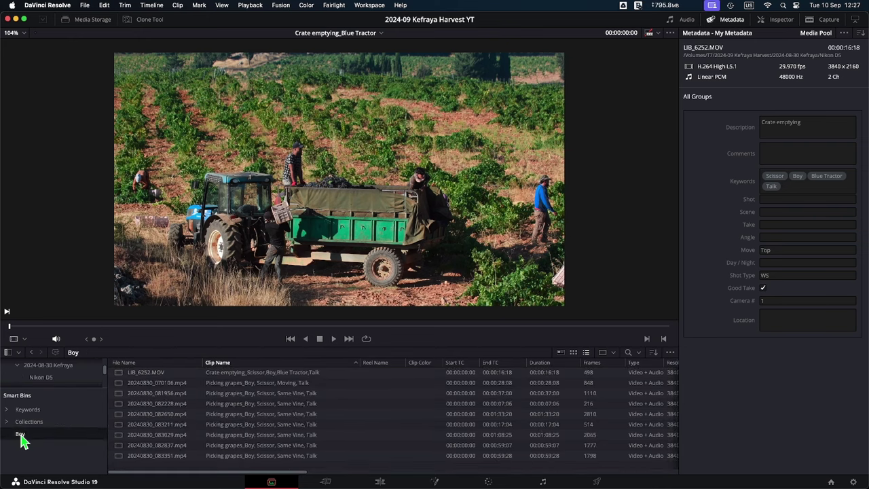
click(225, 375)
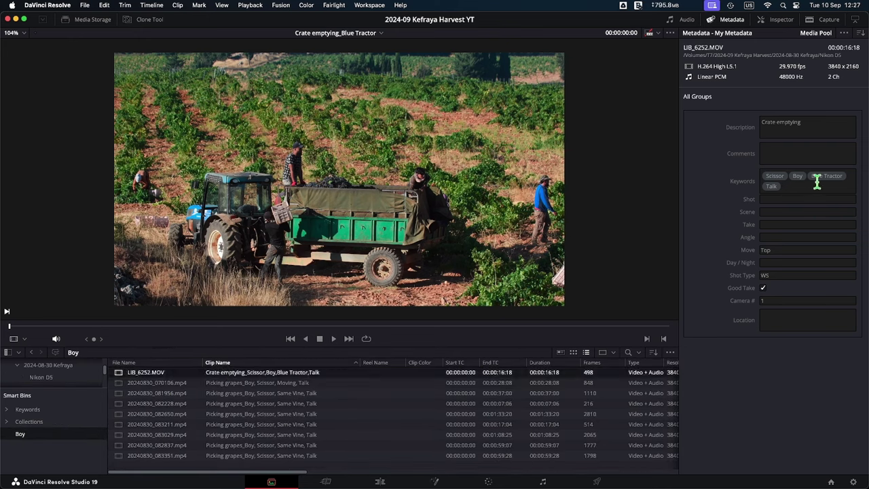